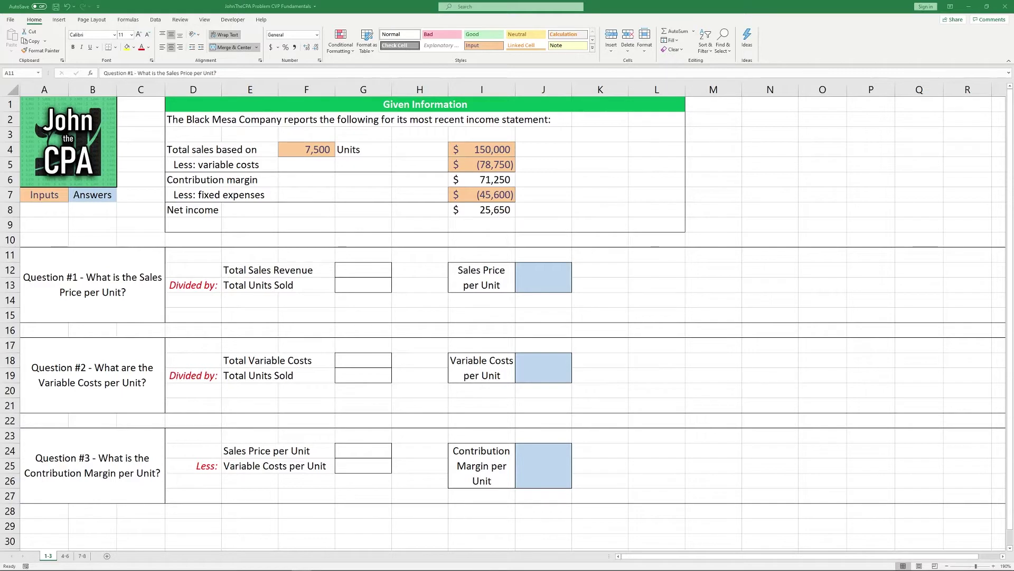
# Point out the orange Inputs and blue Answers colour keys and the Question #1 text
pyautogui.click(48, 195)
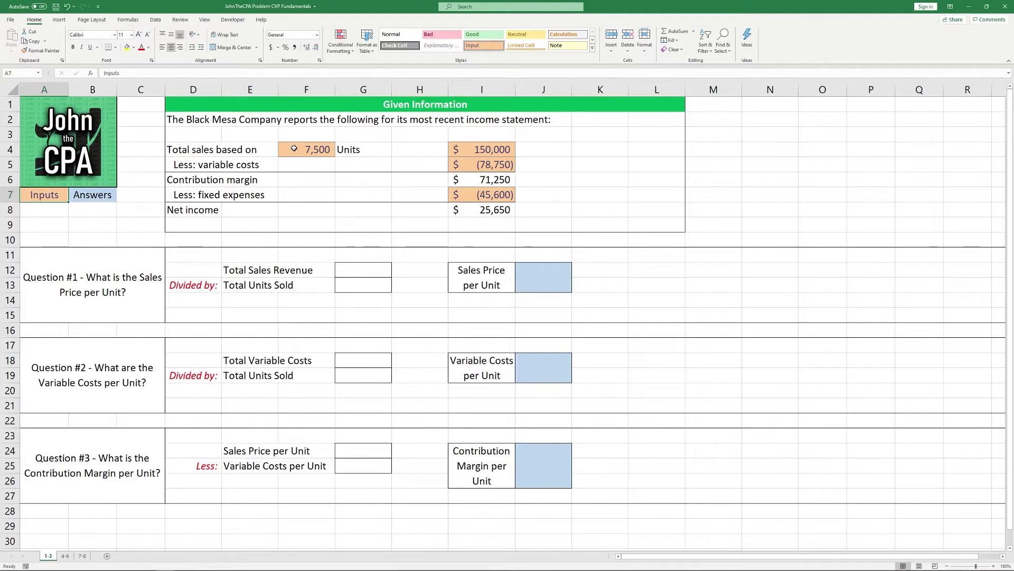
pyautogui.click(74, 195)
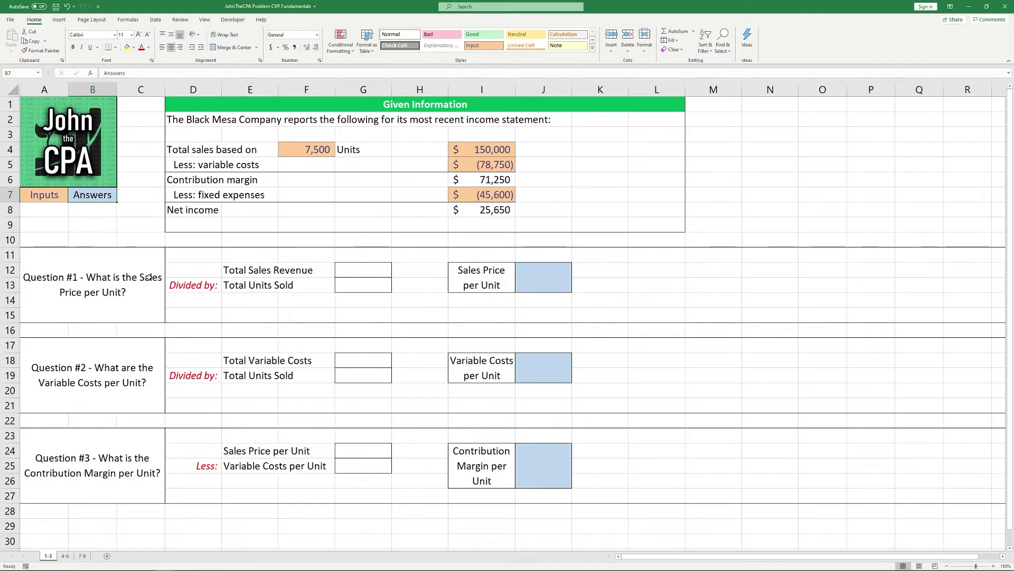
pyautogui.click(126, 278)
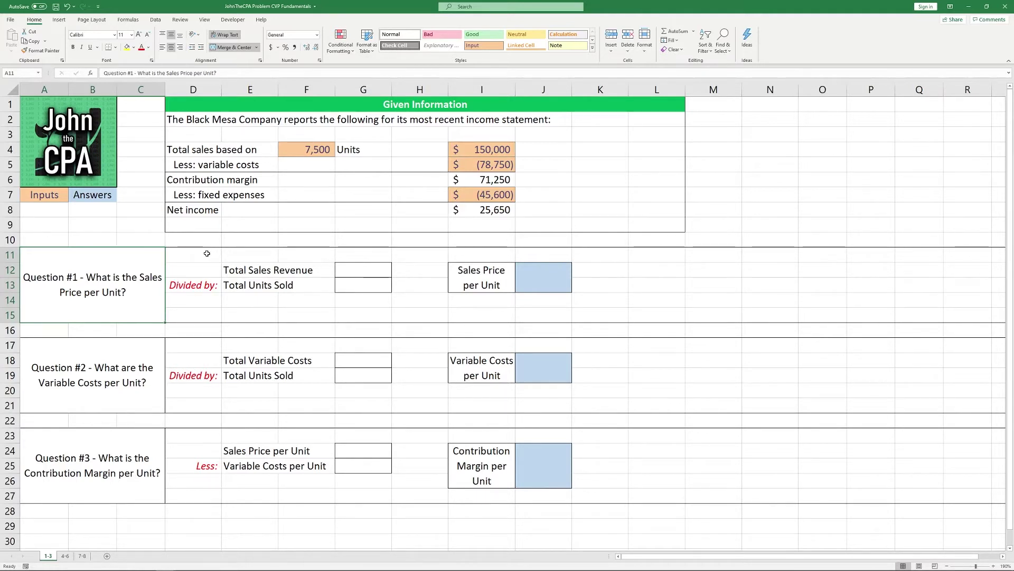
# Link Total Sales Revenue to the $150,000 sales and Total Units Sold to 7,500
pyautogui.click(359, 271)
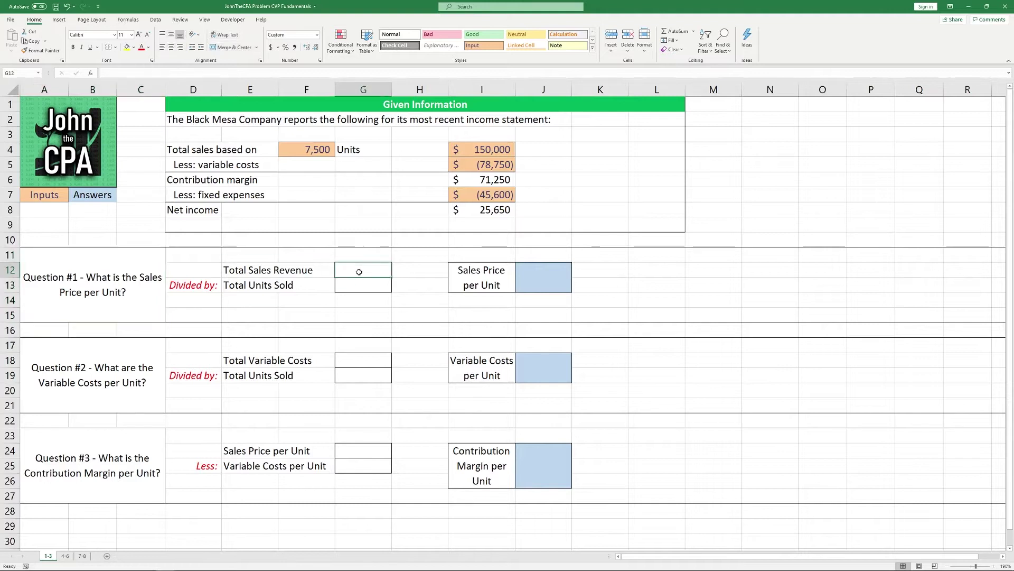
pyautogui.write('=')
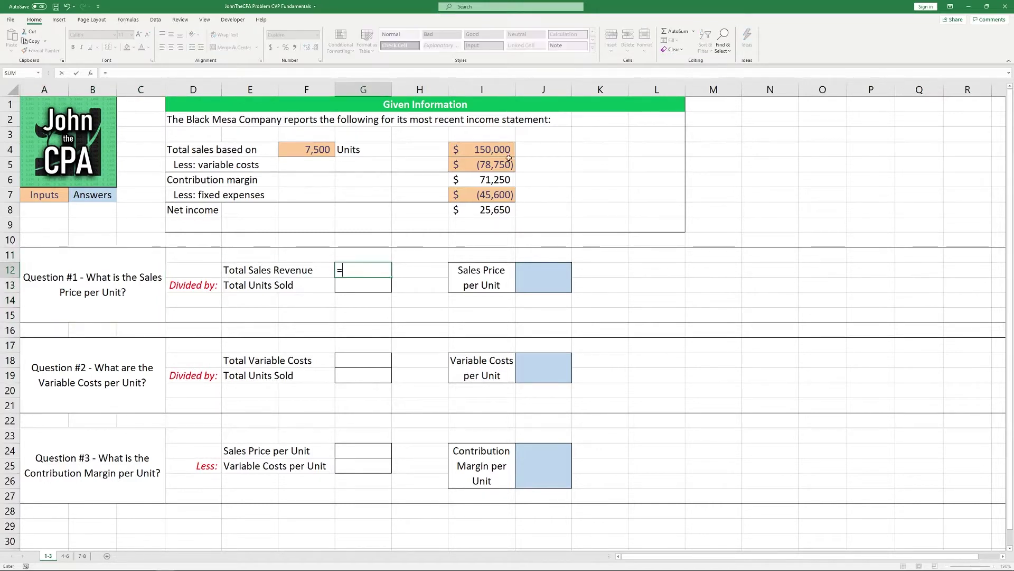
pyautogui.click(504, 150)
pyautogui.press('Return')
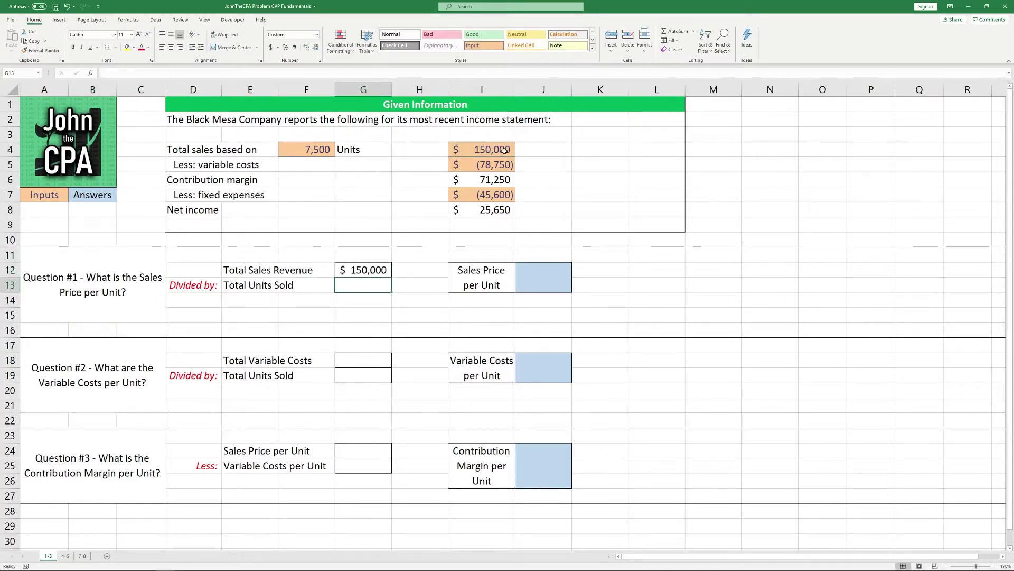
pyautogui.write('=')
pyautogui.click(327, 149)
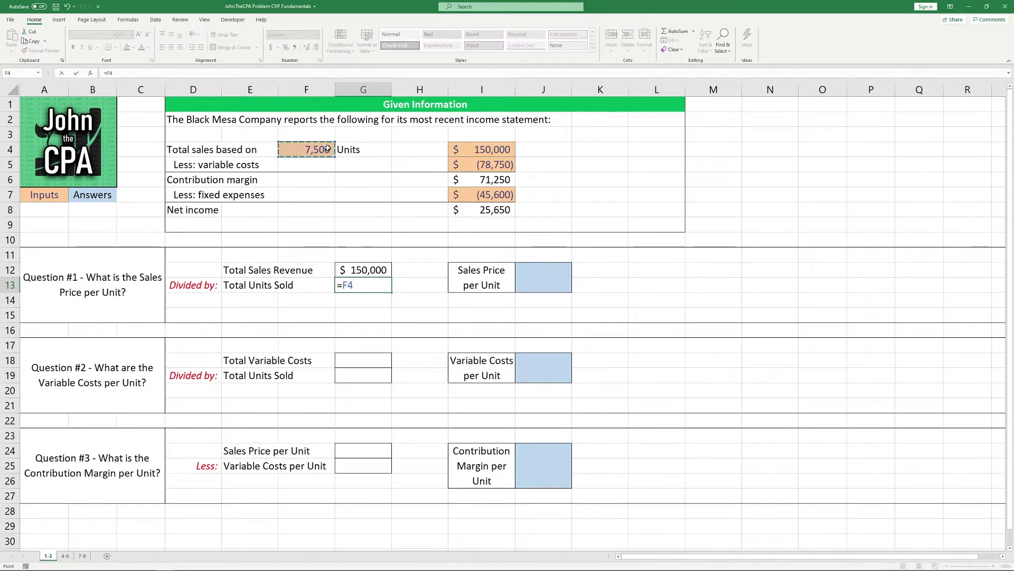
pyautogui.press('Return')
# Compute Sales Price per Unit as revenue divided by units, giving $20.00
pyautogui.click(538, 283)
pyautogui.write('=')
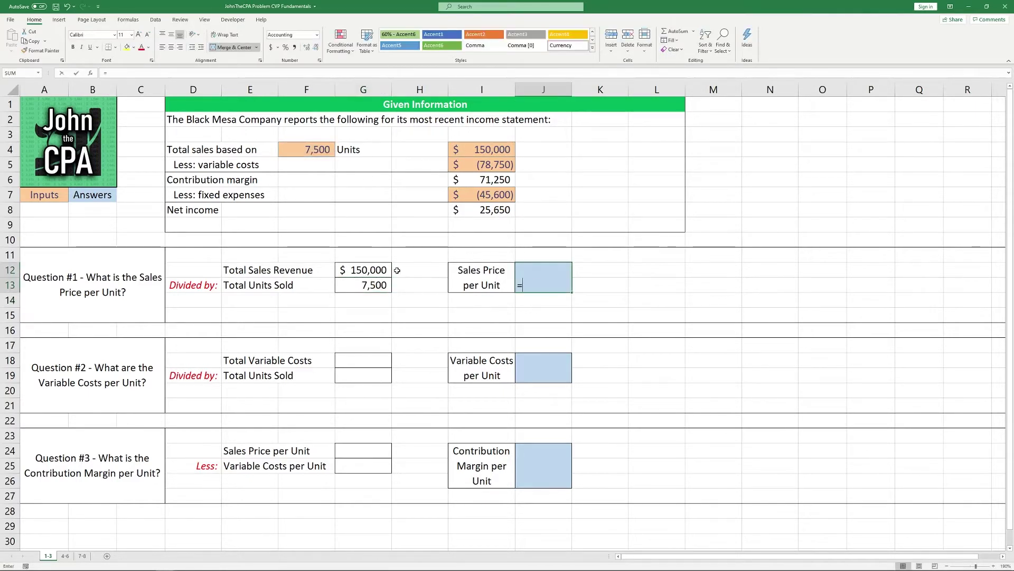
pyautogui.click(380, 271)
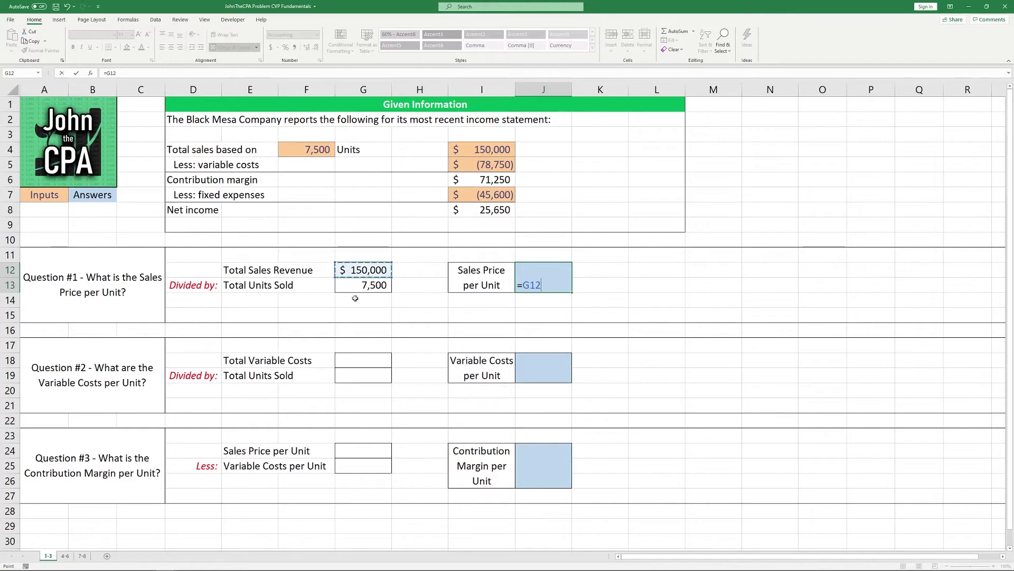
pyautogui.write('/')
pyautogui.click(374, 285)
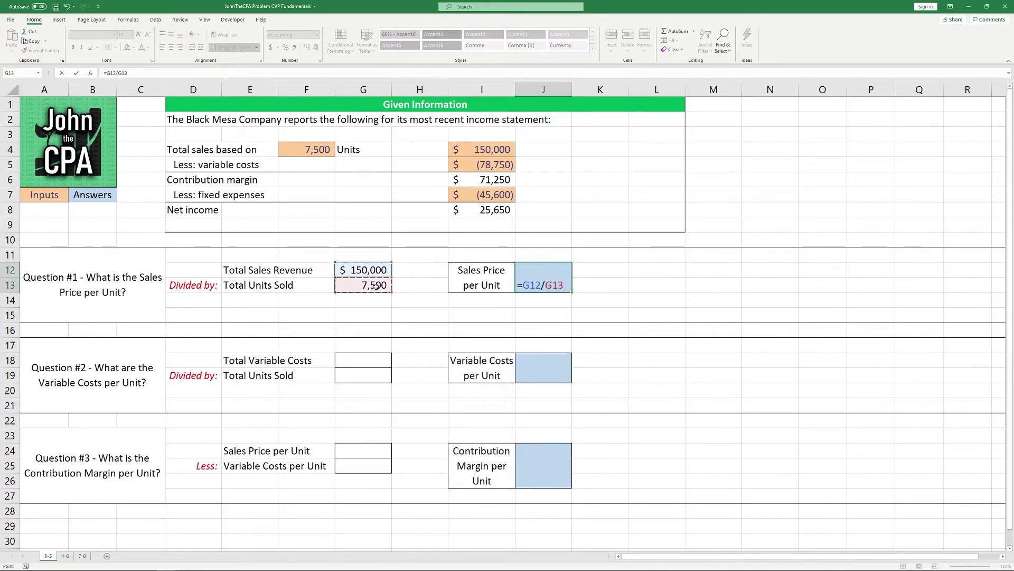
pyautogui.press('Return')
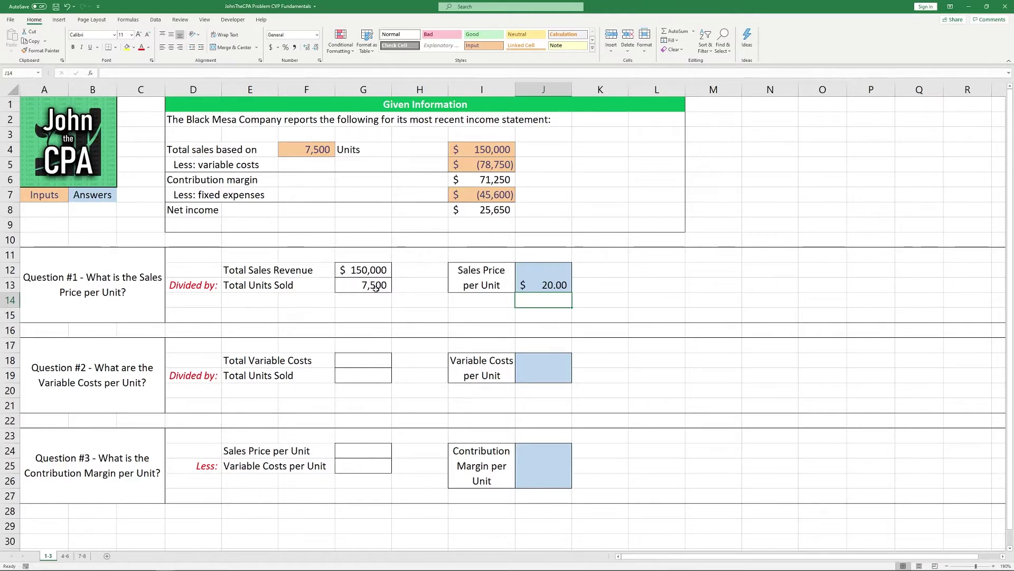
pyautogui.click(147, 363)
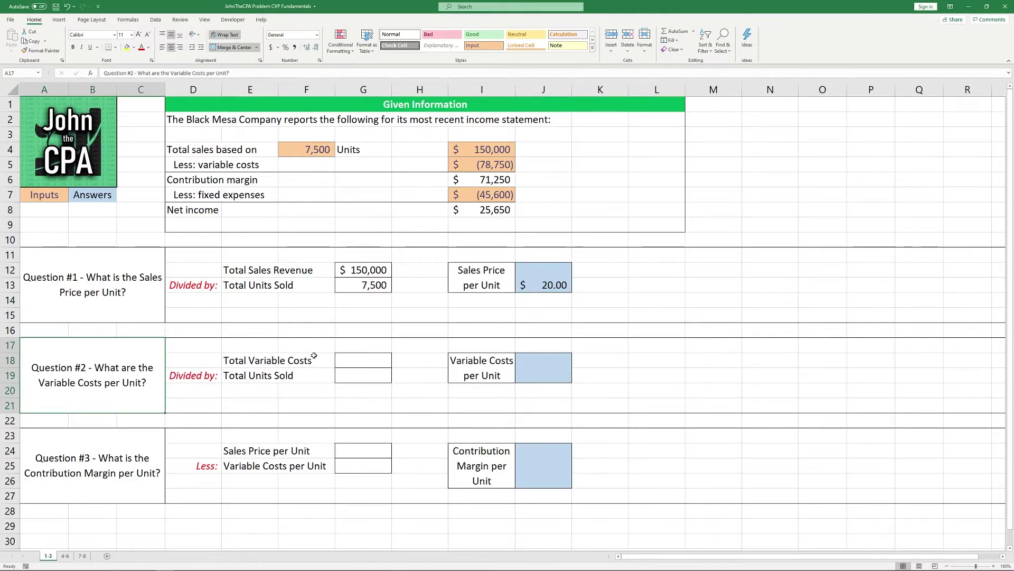
# Link Total Variable Costs as positive $78,750 and Total Units Sold as 7,500
pyautogui.click(342, 360)
pyautogui.write('=')
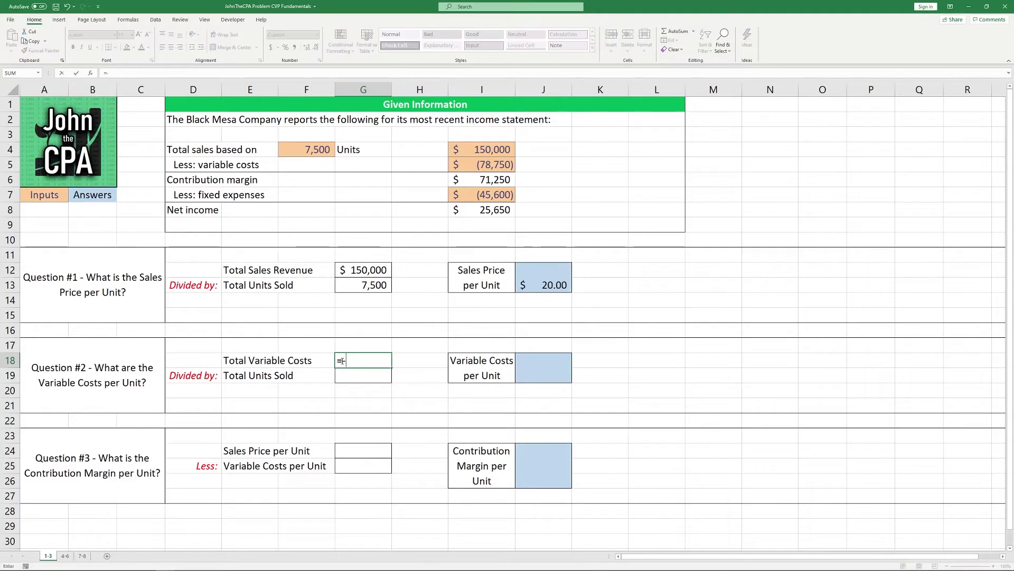
pyautogui.write('-')
pyautogui.click(497, 162)
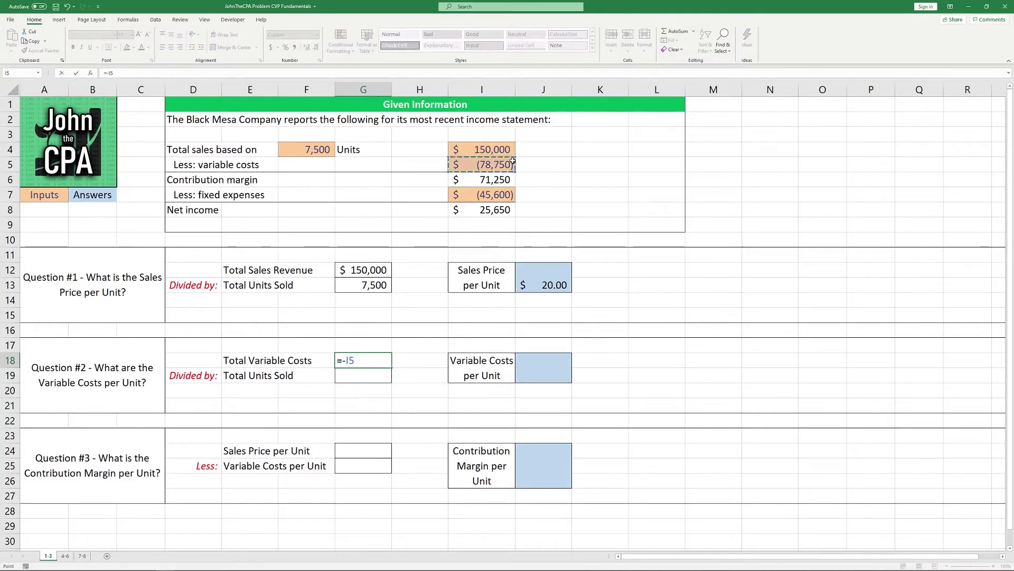
pyautogui.press('Return')
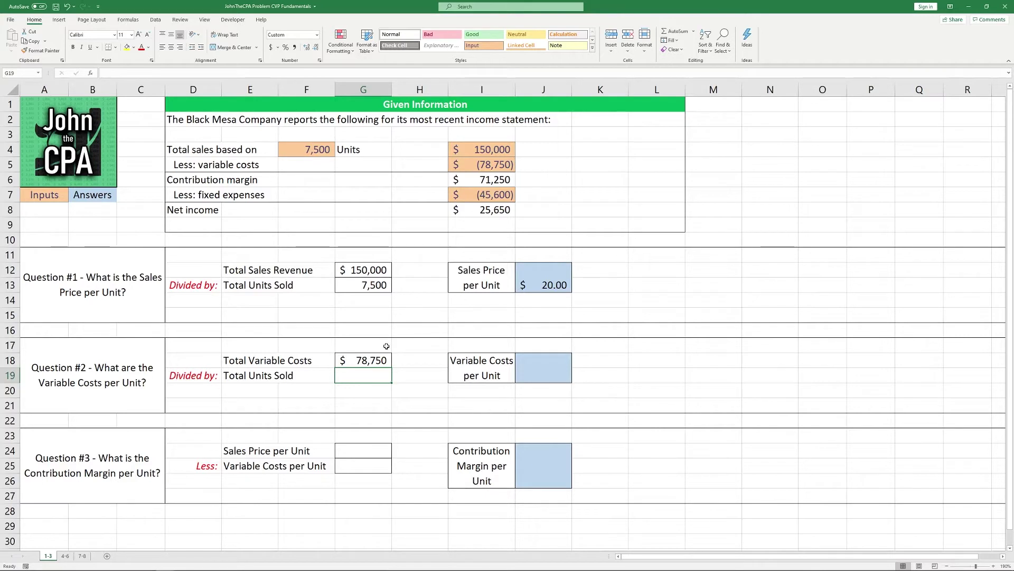
pyautogui.write('=')
pyautogui.click(332, 154)
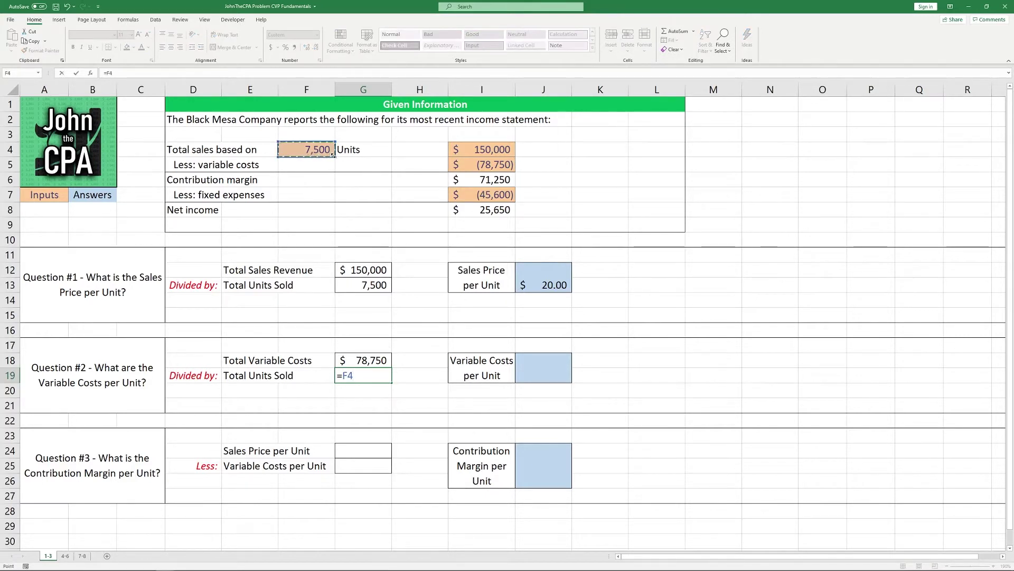
pyautogui.press('Return')
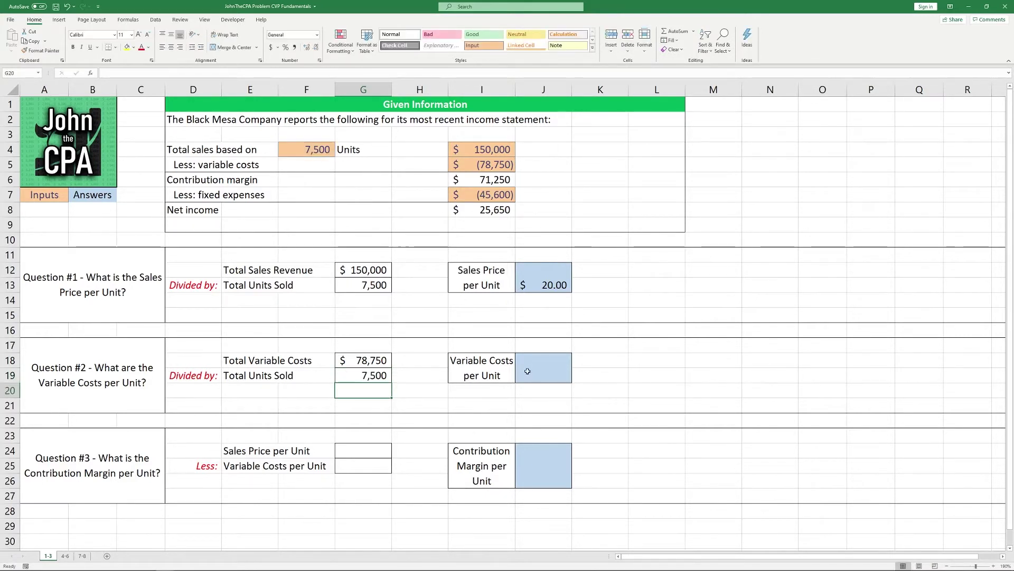
# Compute Variable Costs per Unit as G18/G19, giving $10.50
pyautogui.click(528, 371)
pyautogui.write('=')
pyautogui.click(365, 362)
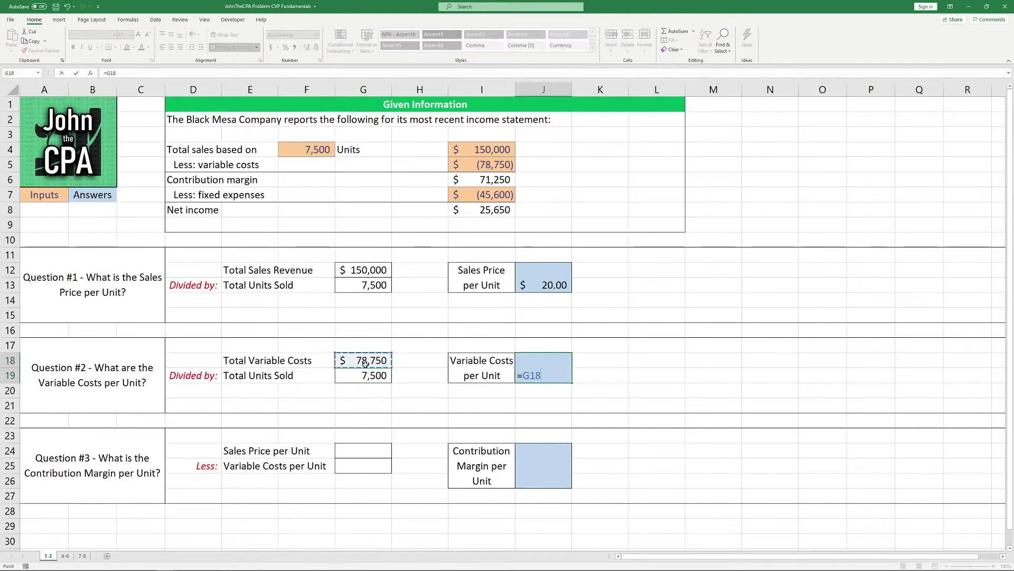
pyautogui.write('/')
pyautogui.click(363, 376)
pyautogui.press('Return')
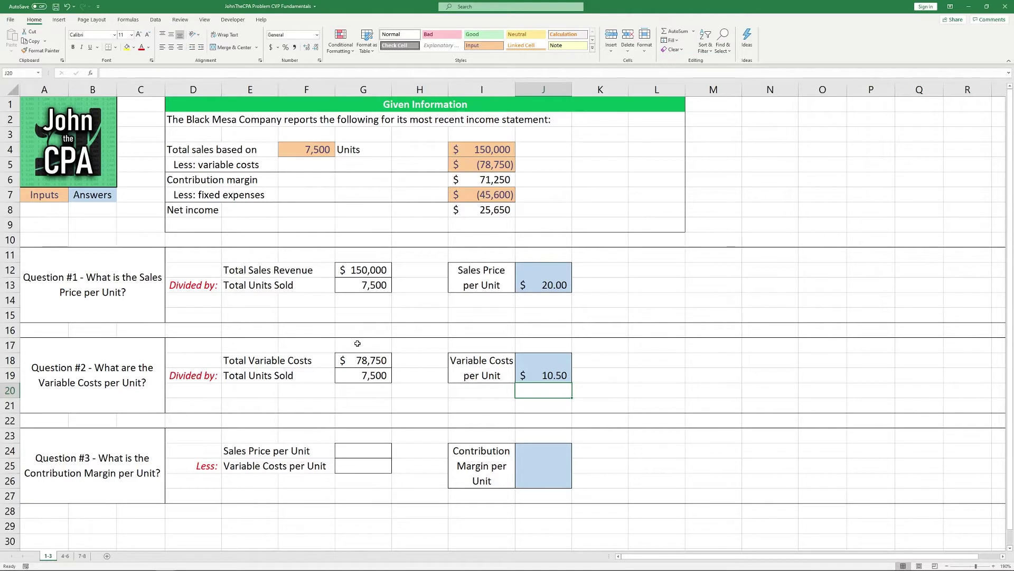
pyautogui.click(530, 286)
# Pull the $20.00 sales price and $10.50 variable cost per unit into G24 and G25
pyautogui.click(549, 370)
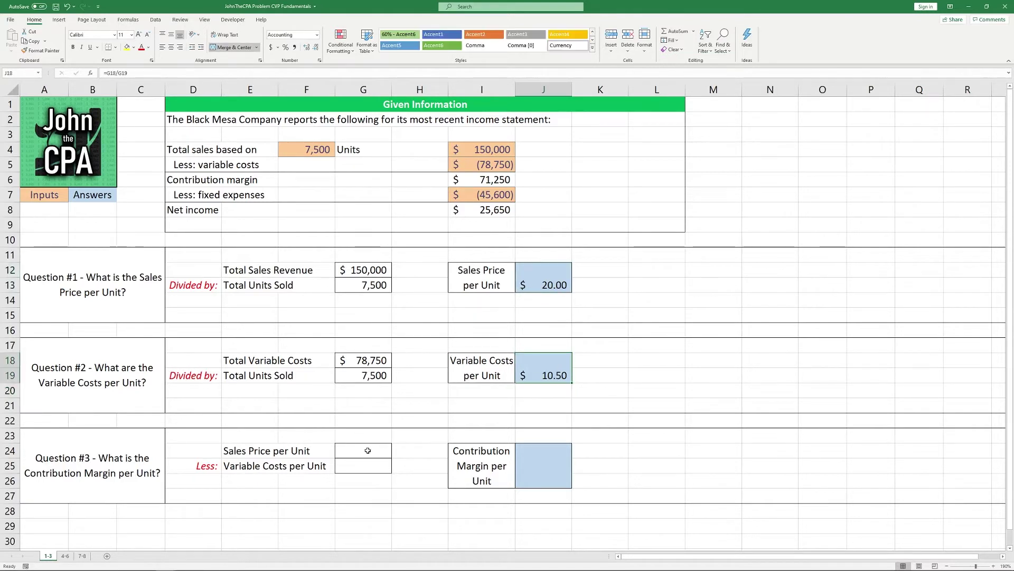
pyautogui.click(368, 450)
pyautogui.write('=')
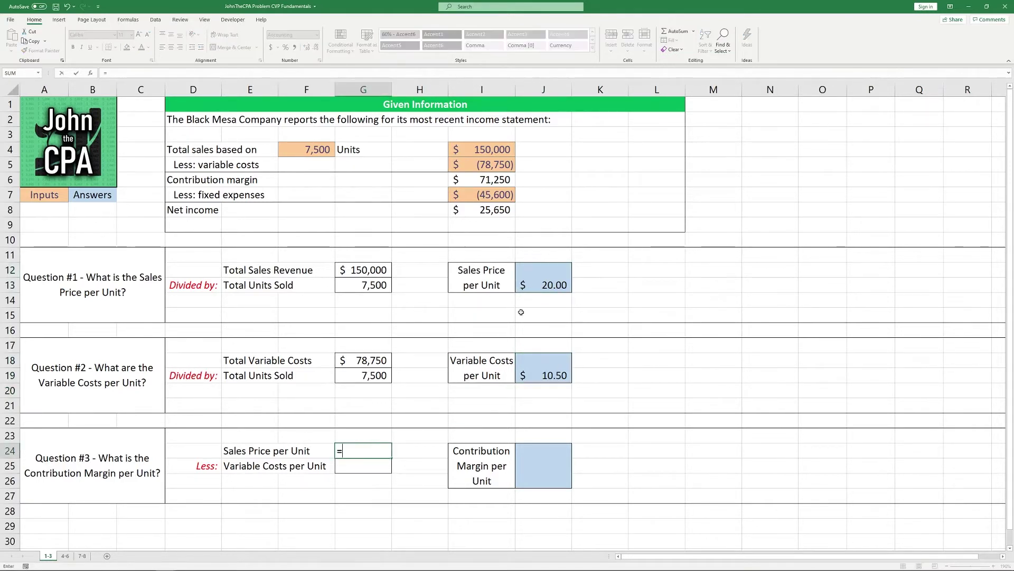
pyautogui.click(538, 280)
pyautogui.press('Return')
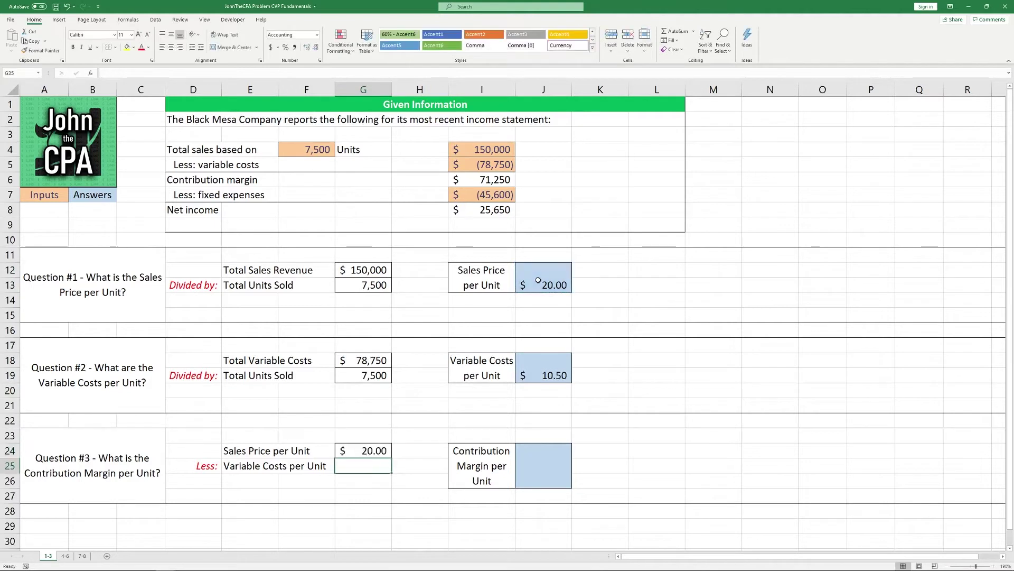
pyautogui.write('=')
pyautogui.click(549, 371)
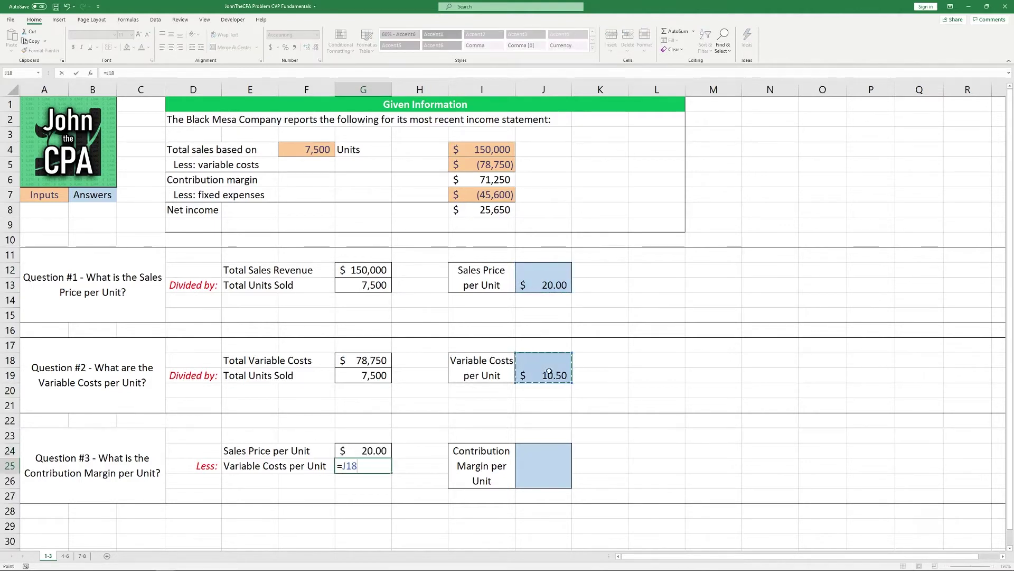
pyautogui.press('Return')
# Compute a $9.50 contribution margin per unit as price minus variable cost
pyautogui.click(541, 466)
pyautogui.write('=')
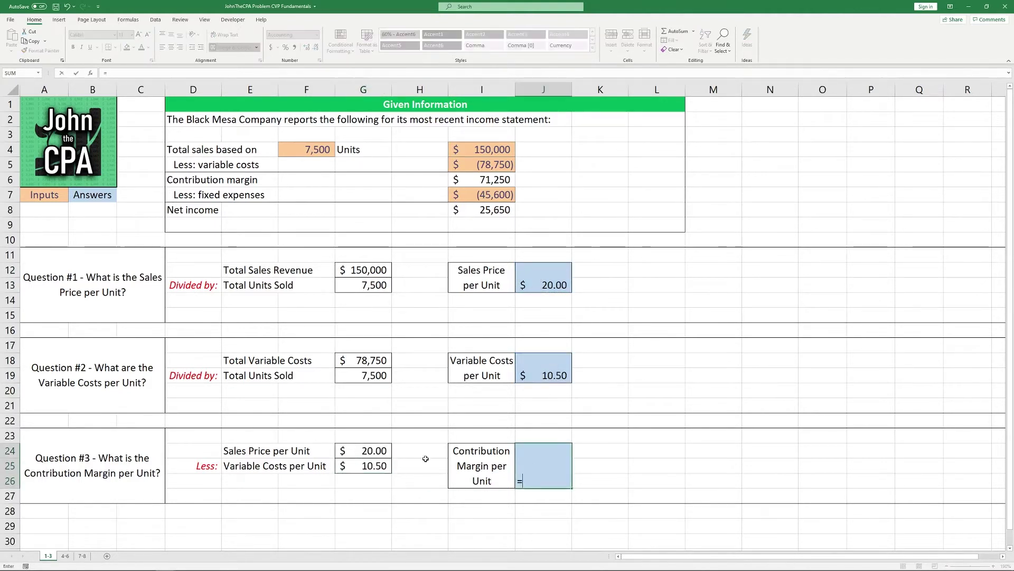
pyautogui.click(370, 451)
pyautogui.write('-')
pyautogui.click(369, 465)
pyautogui.press('Return')
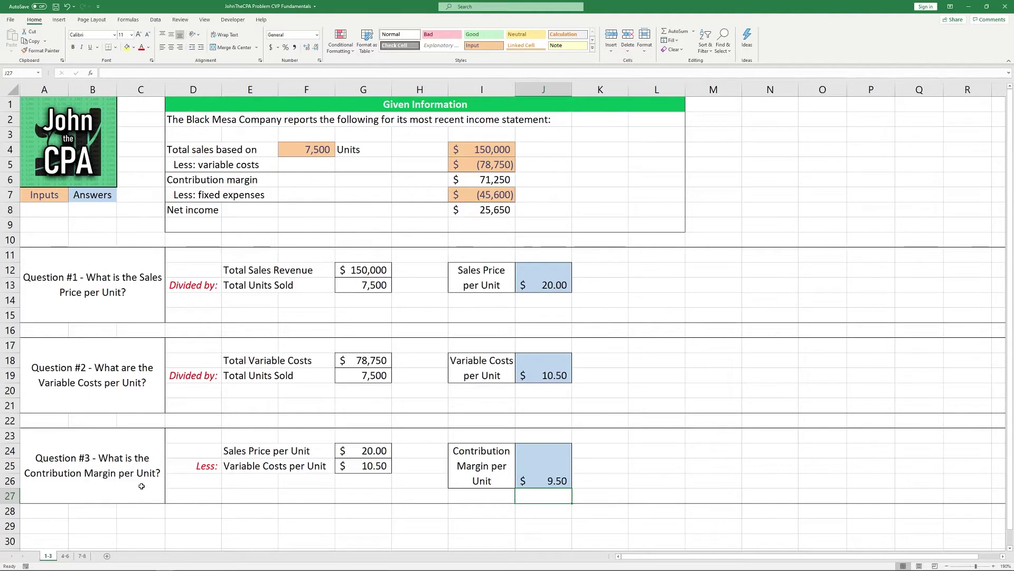
pyautogui.click(64, 556)
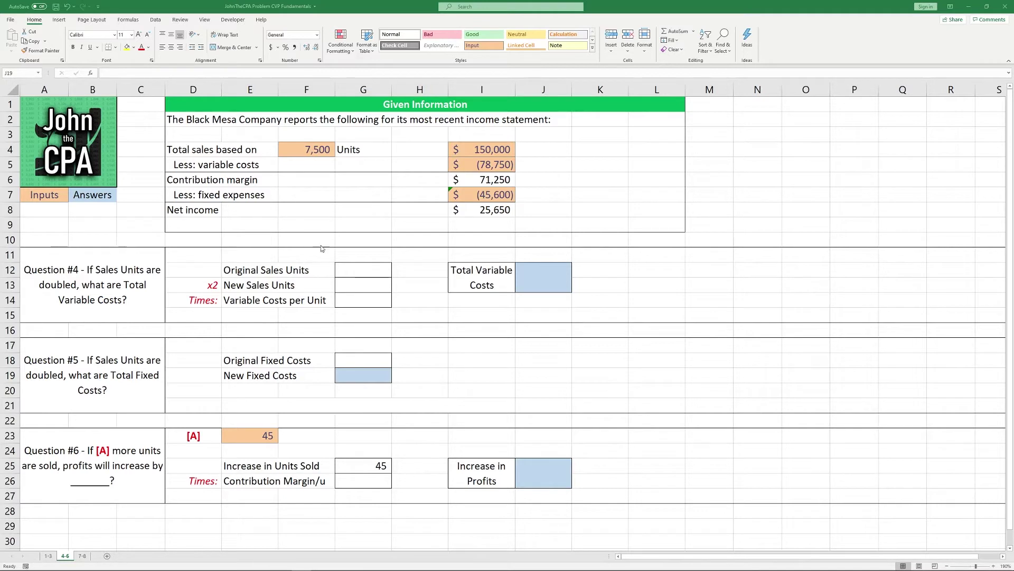
# Link original sales units to 7,500 and double them to 15,000 new sales units
pyautogui.click(351, 268)
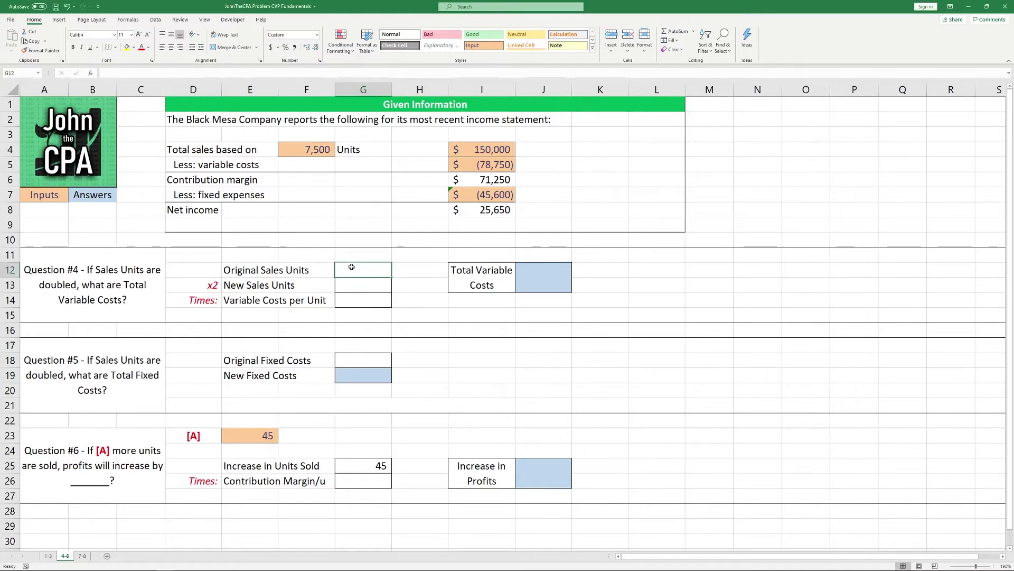
pyautogui.write('=')
pyautogui.click(319, 149)
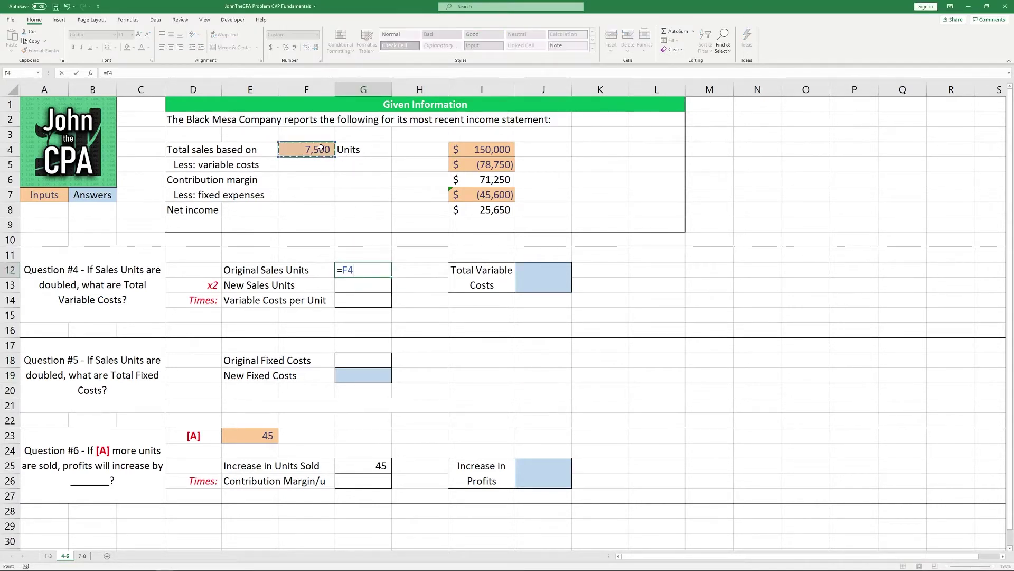
pyautogui.press('Return')
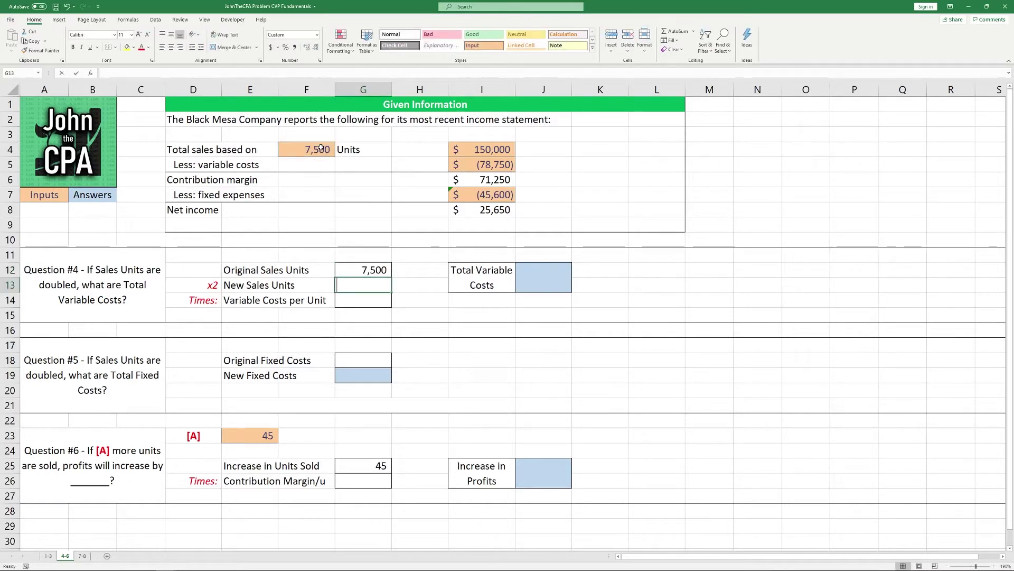
pyautogui.write('=')
pyautogui.click(368, 266)
pyautogui.write('*')
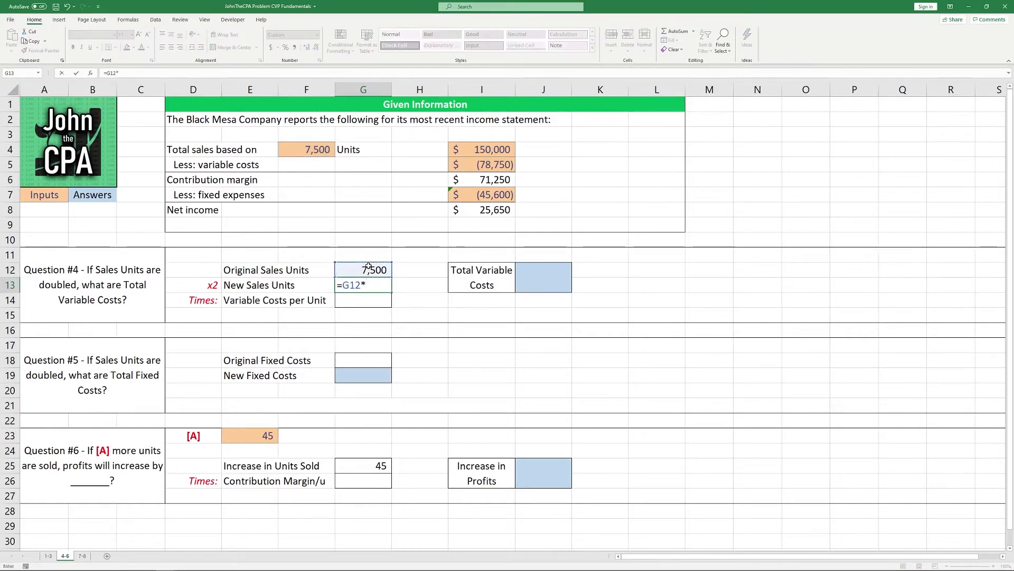
pyautogui.write('2')
pyautogui.press('Return')
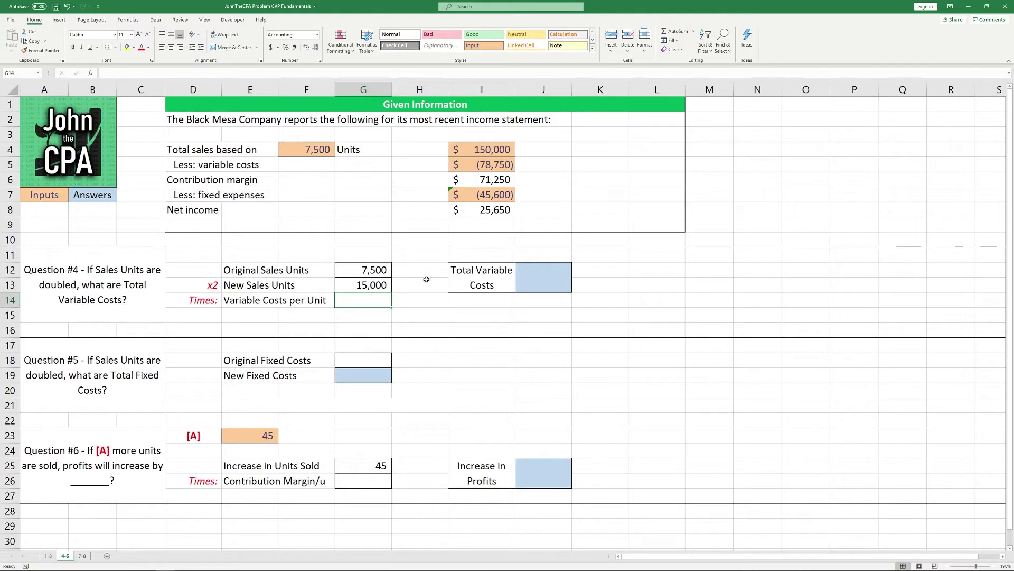
pyautogui.click(382, 285)
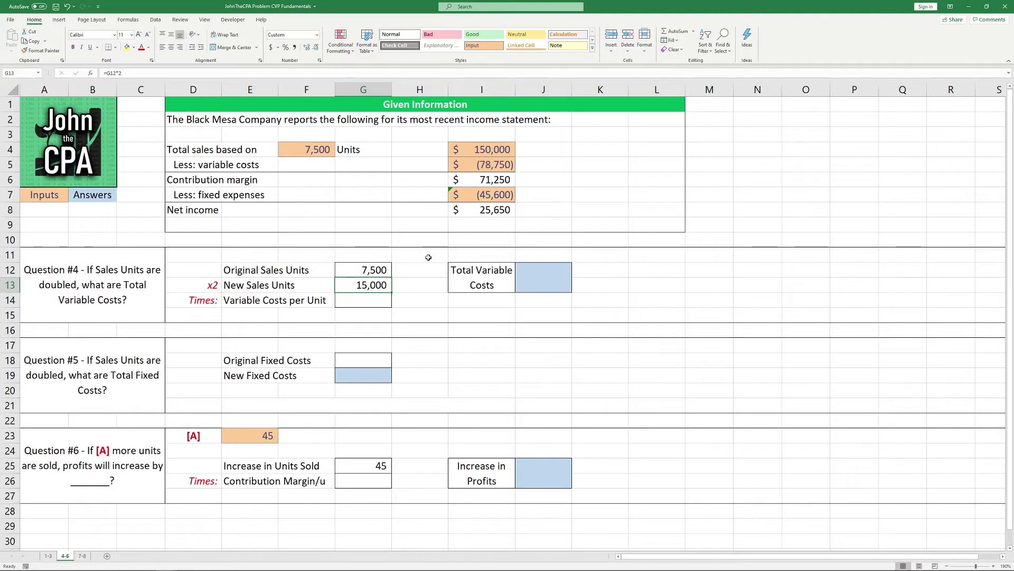
# Link Variable Costs per Unit to the $10.50 answer on sheet 1-3
pyautogui.click(385, 300)
pyautogui.write('=')
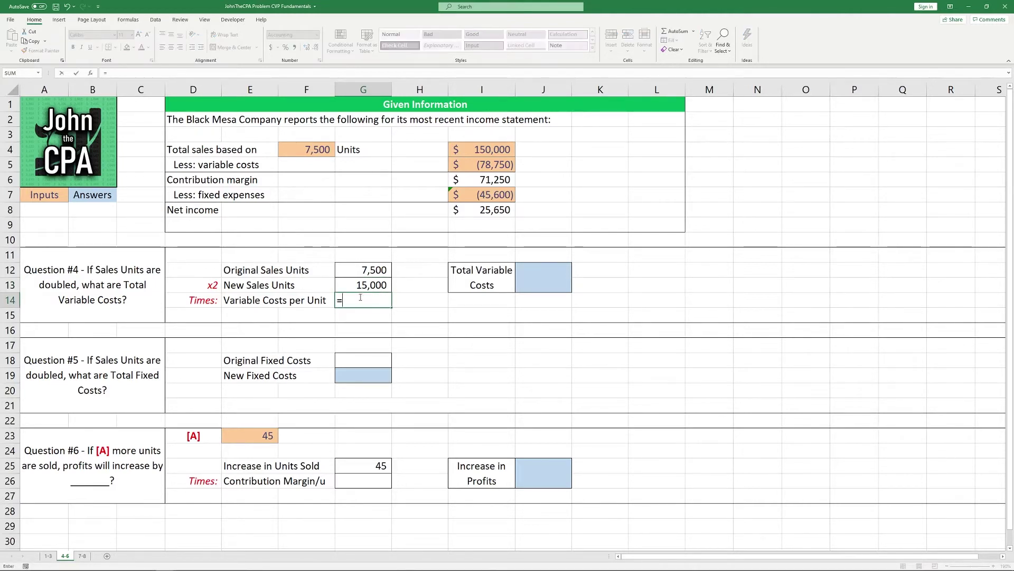
pyautogui.click(49, 555)
pyautogui.click(375, 466)
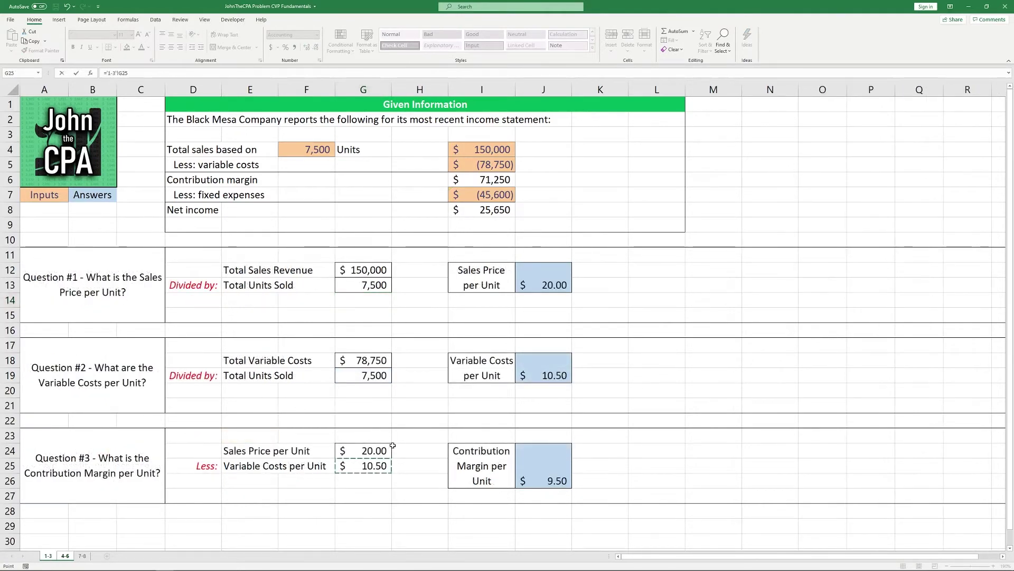
pyautogui.press('Return')
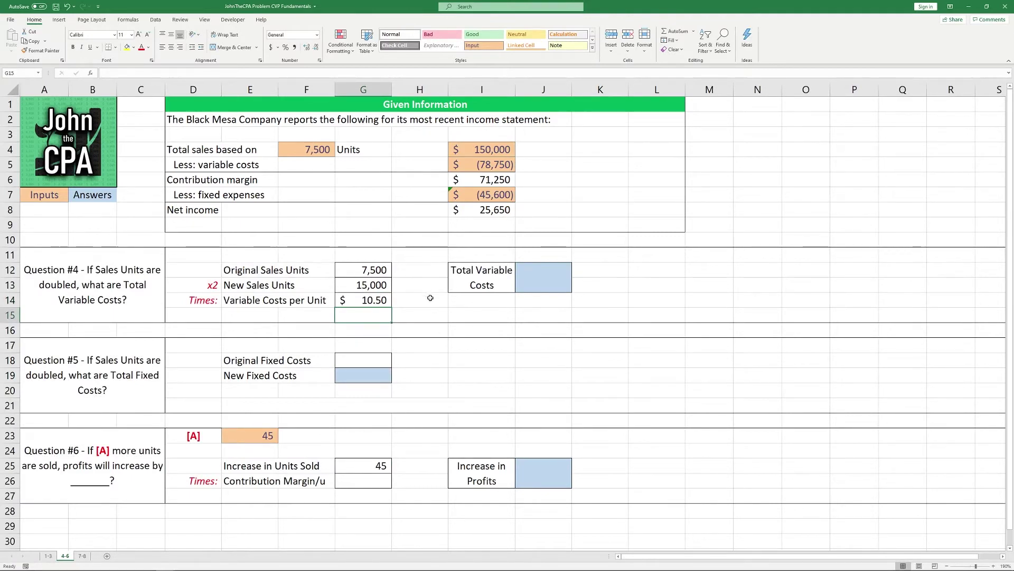
# Multiply new units by variable cost per unit for $157,500 total variable costs
pyautogui.click(520, 283)
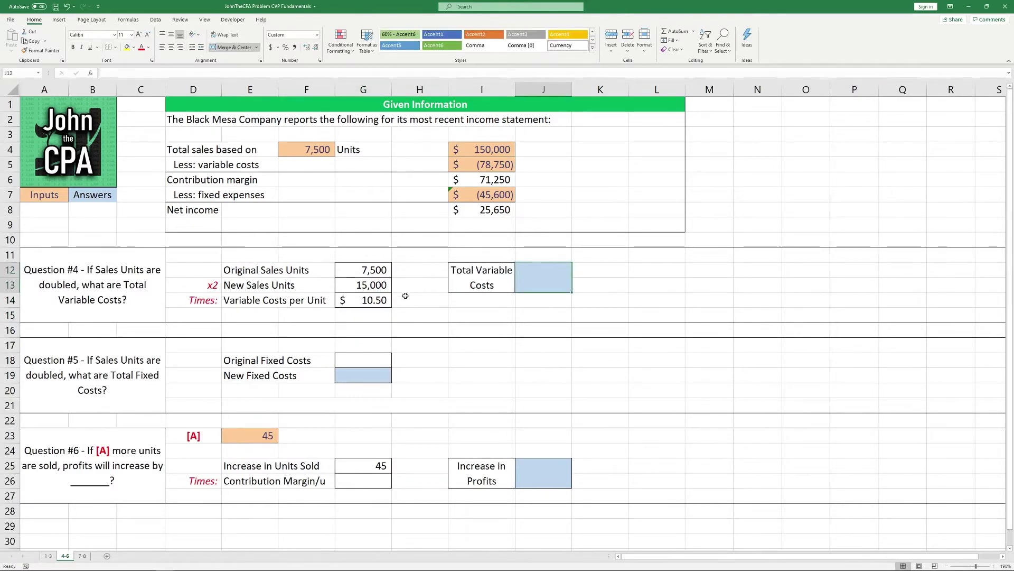
pyautogui.write('=')
pyautogui.click(386, 291)
pyautogui.write('*')
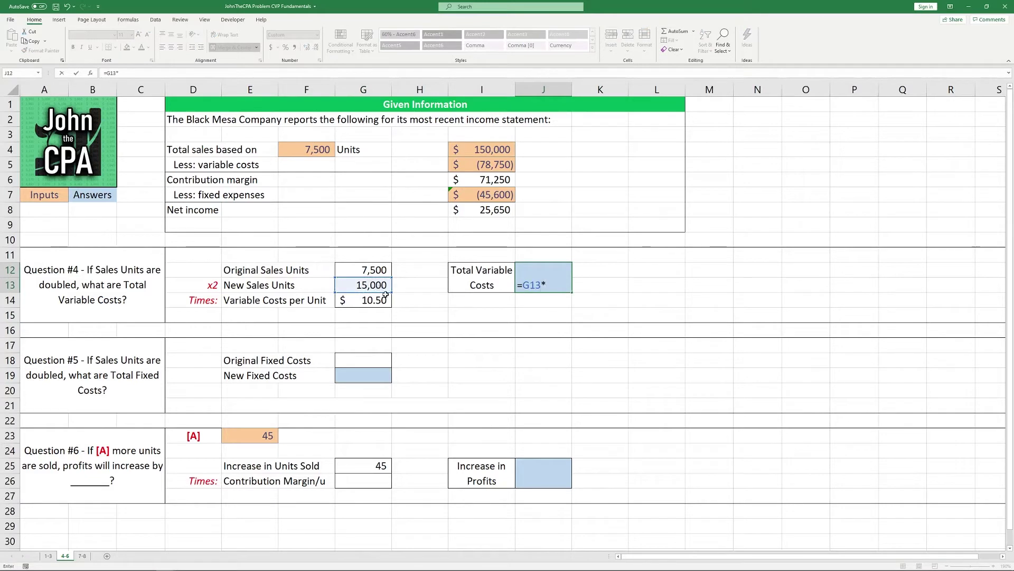
pyautogui.click(373, 301)
pyautogui.press('Return')
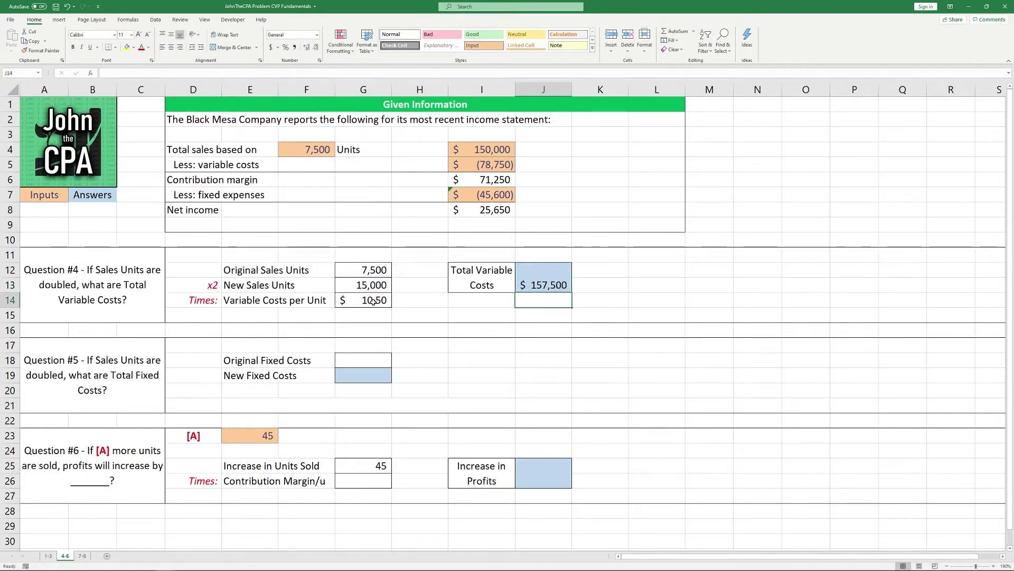
pyautogui.click(138, 357)
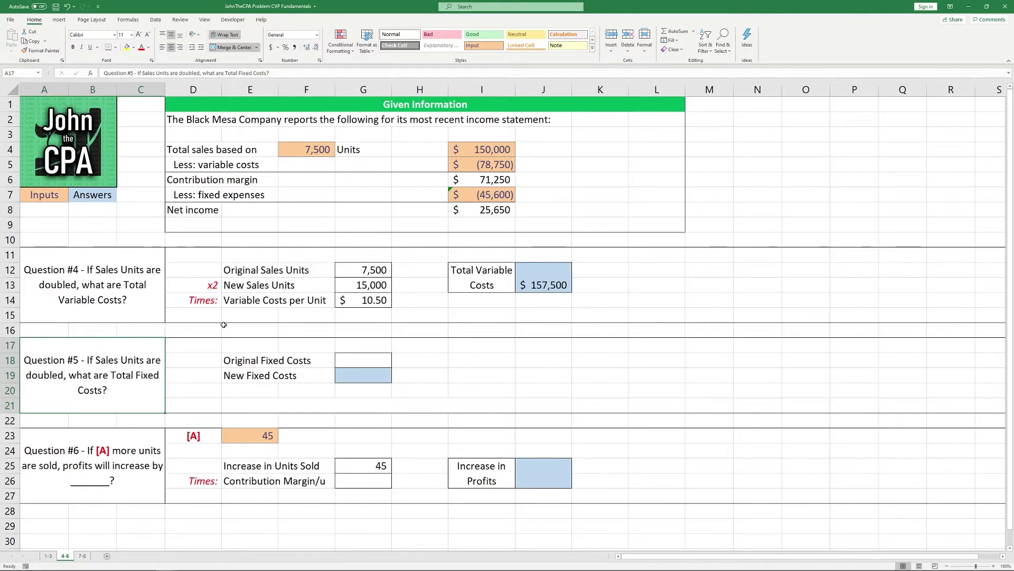
pyautogui.click(350, 356)
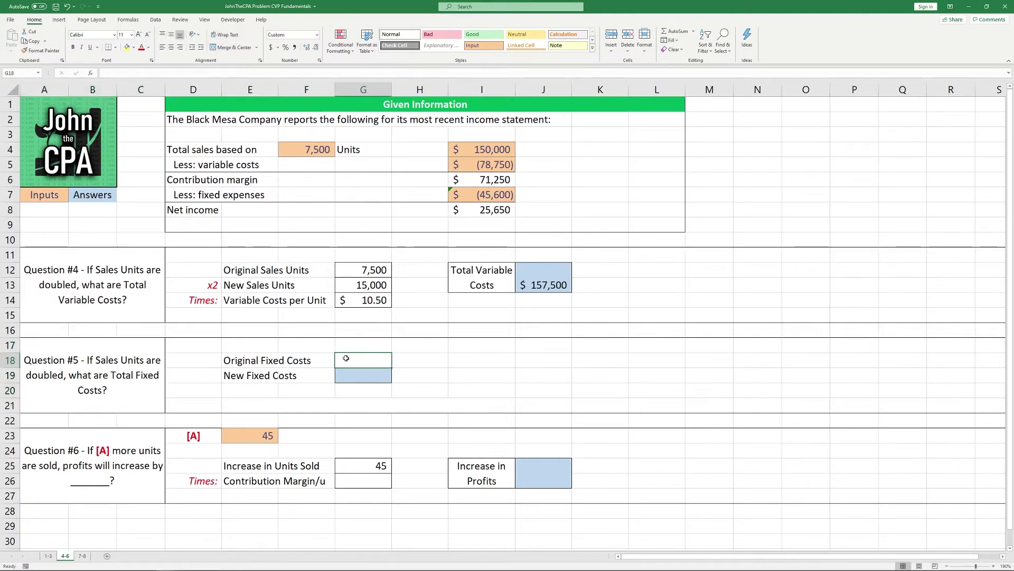
# Link Original Fixed Costs to the $(45,600) fixed expenses and copy it into New Fixed Costs
pyautogui.write('=')
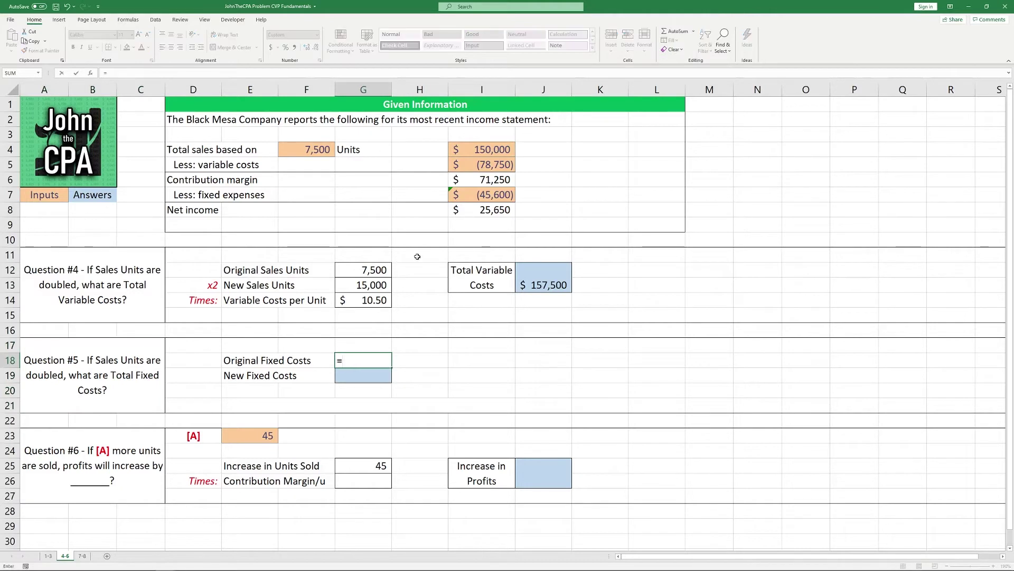
pyautogui.click(495, 196)
pyautogui.press('Return')
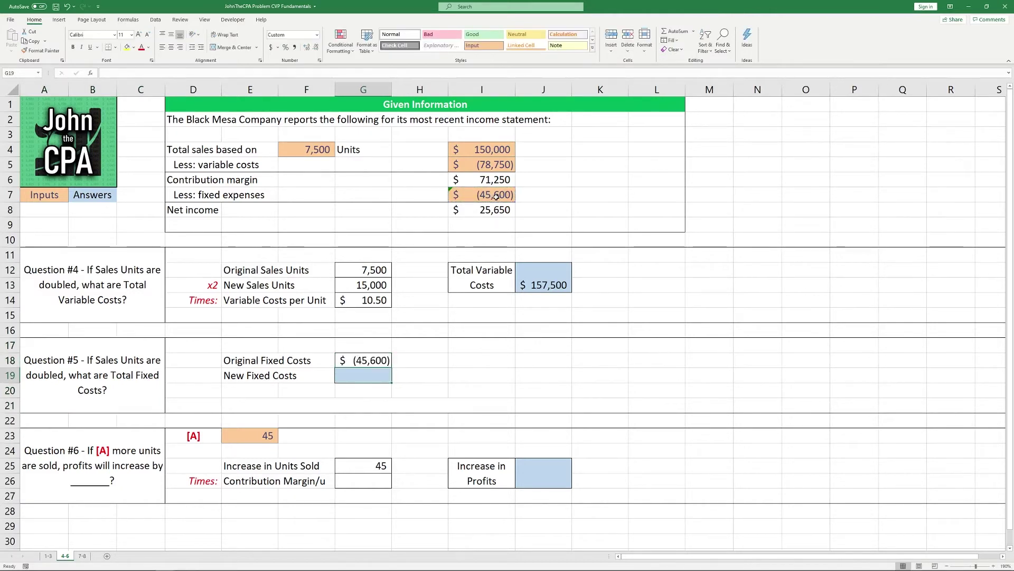
pyautogui.write('=')
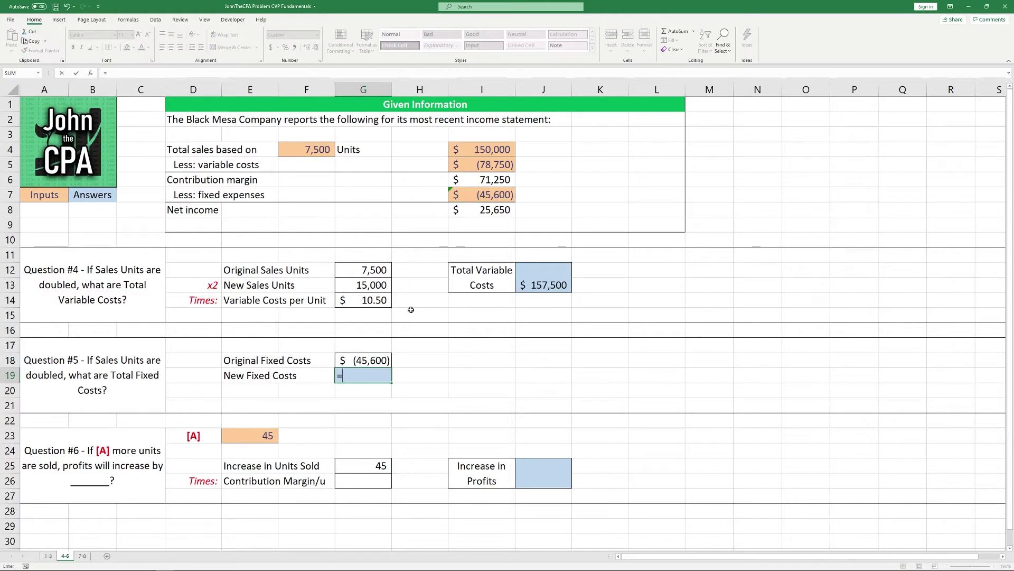
pyautogui.click(384, 360)
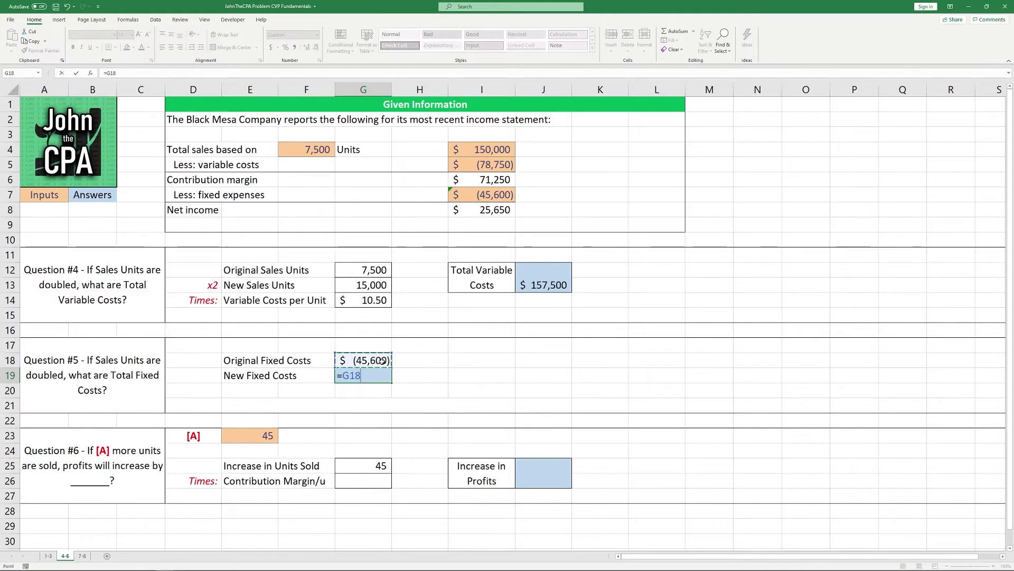
pyautogui.press('Return')
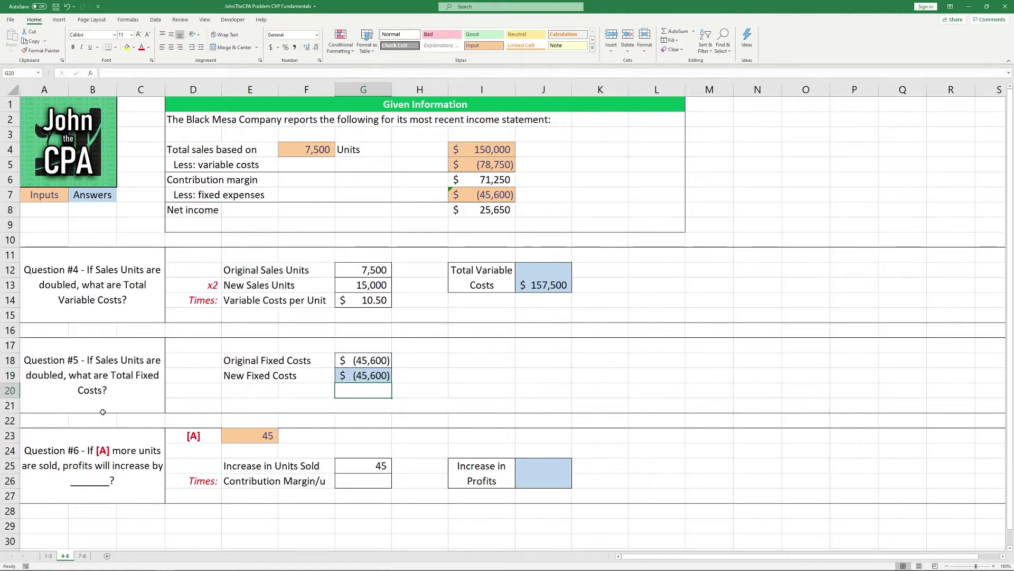
# Check the 45-unit sales increase and link the $9.50 contribution margin from sheet 1-3
pyautogui.click(220, 440)
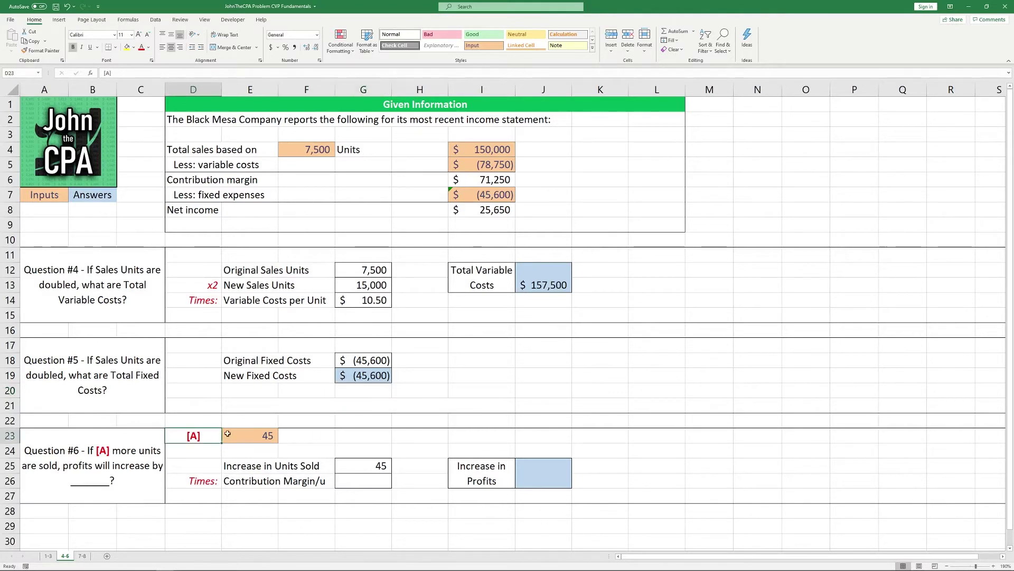
pyautogui.click(258, 433)
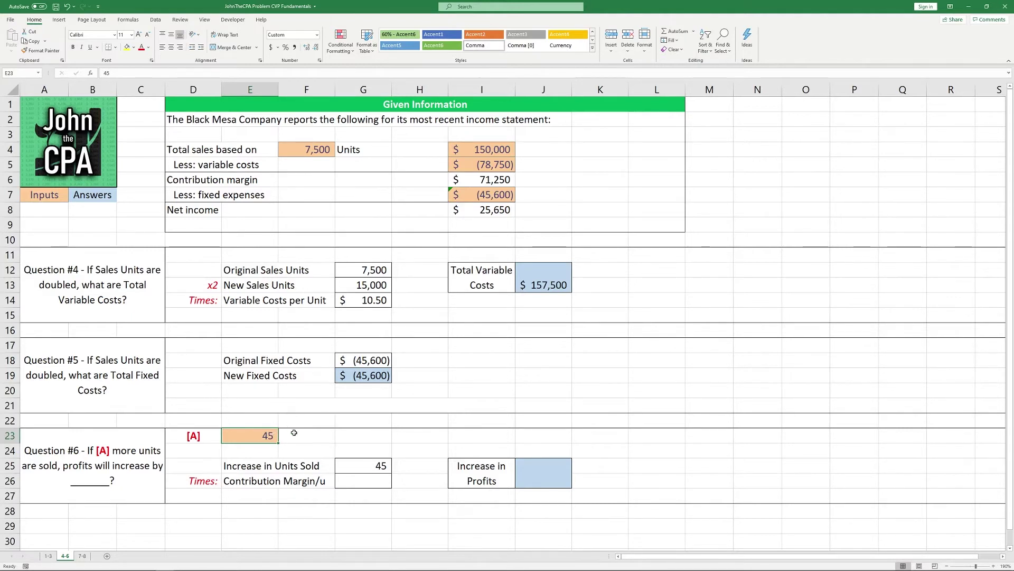
pyautogui.click(365, 457)
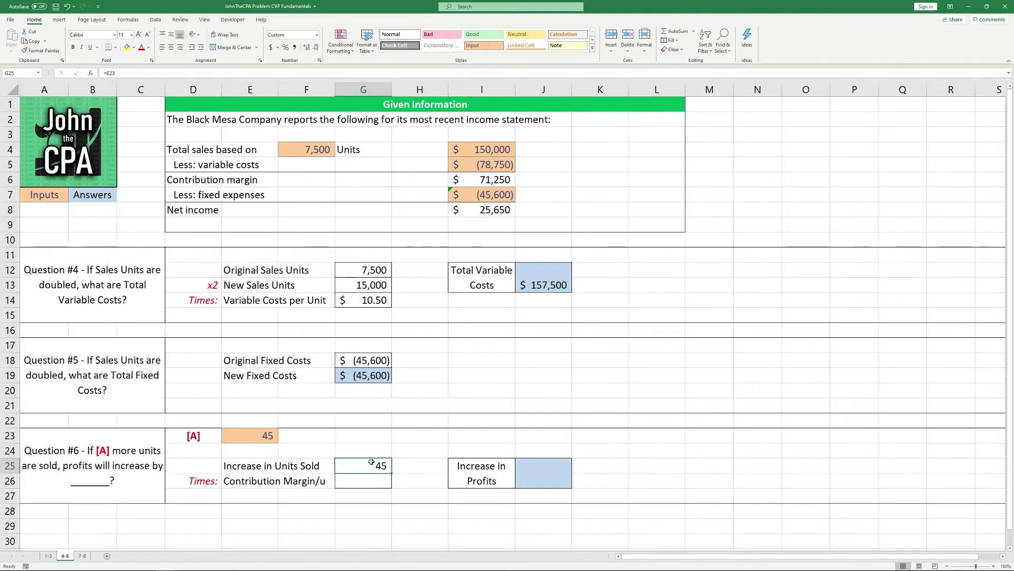
pyautogui.click(367, 483)
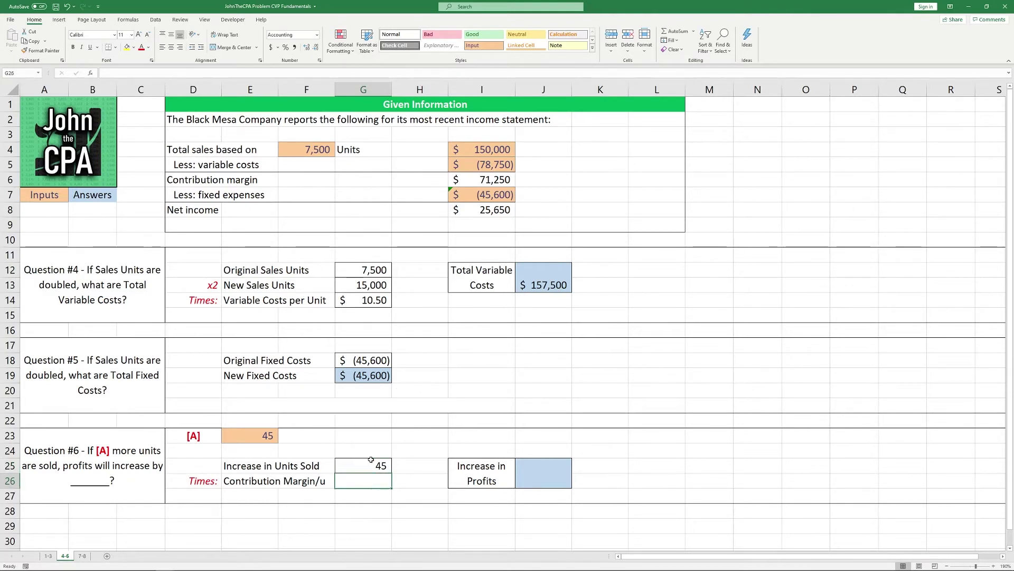
pyautogui.write('=')
pyautogui.click(48, 556)
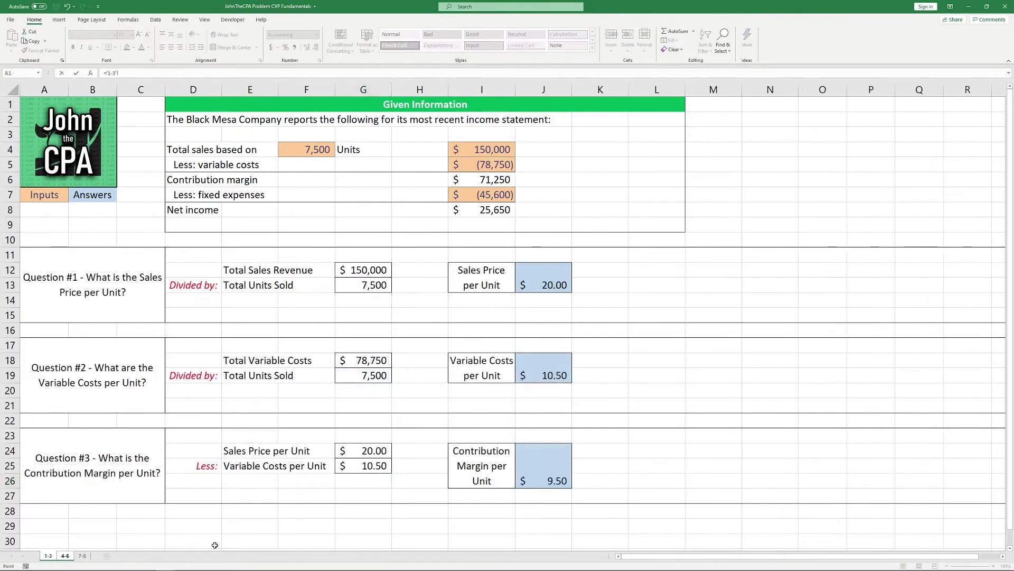
pyautogui.click(538, 475)
pyautogui.press('Return')
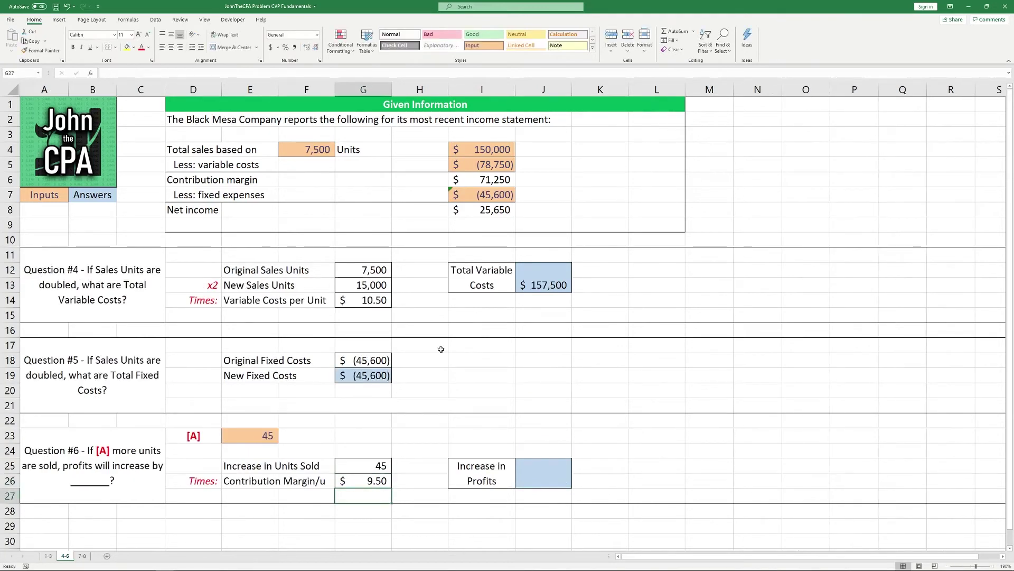
# Multiply the unit increase by the margin for a $427.50 increase in profits
pyautogui.click(523, 475)
pyautogui.write('=')
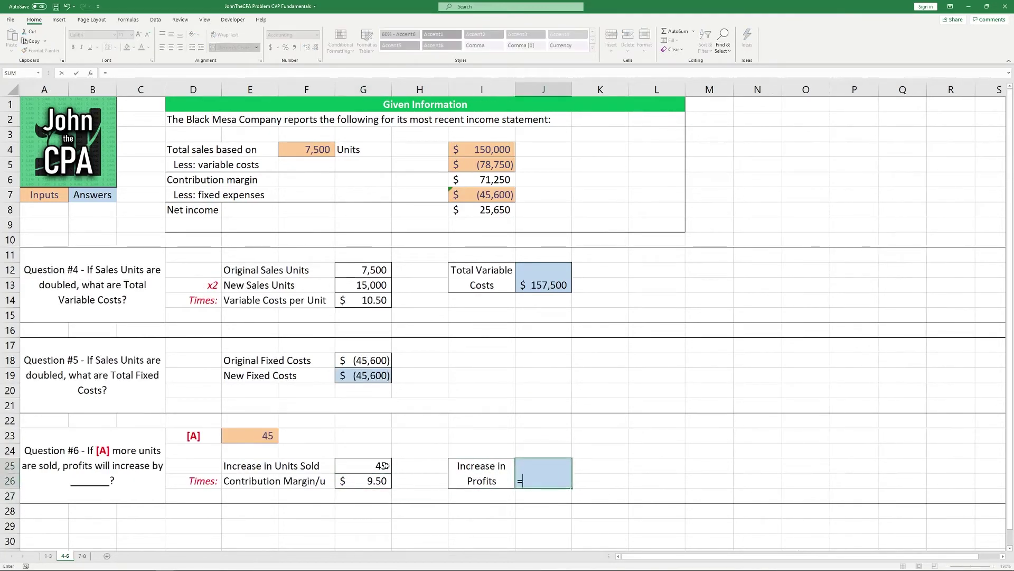
pyautogui.click(363, 466)
pyautogui.write('*')
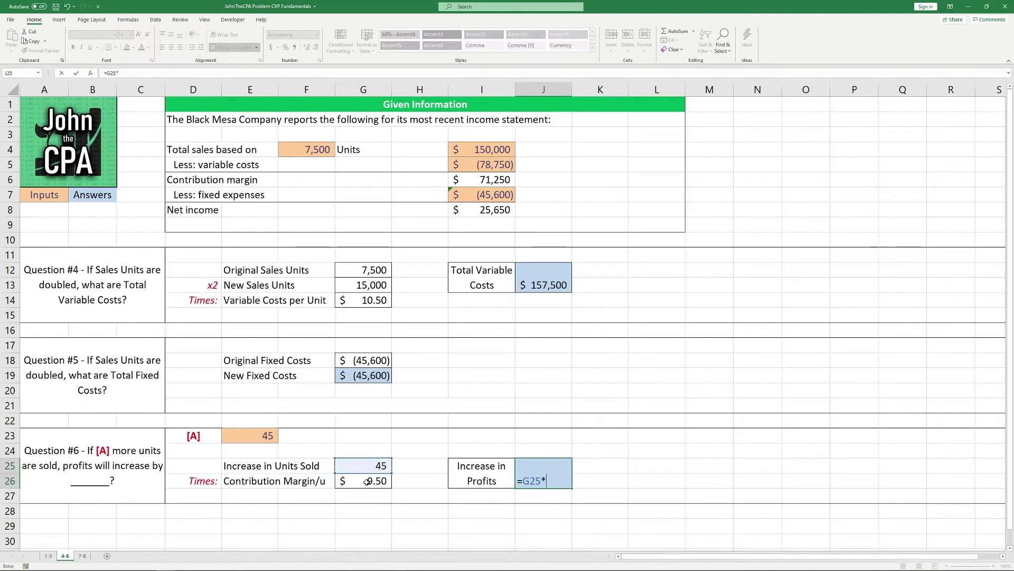
pyautogui.click(368, 480)
pyautogui.press('Return')
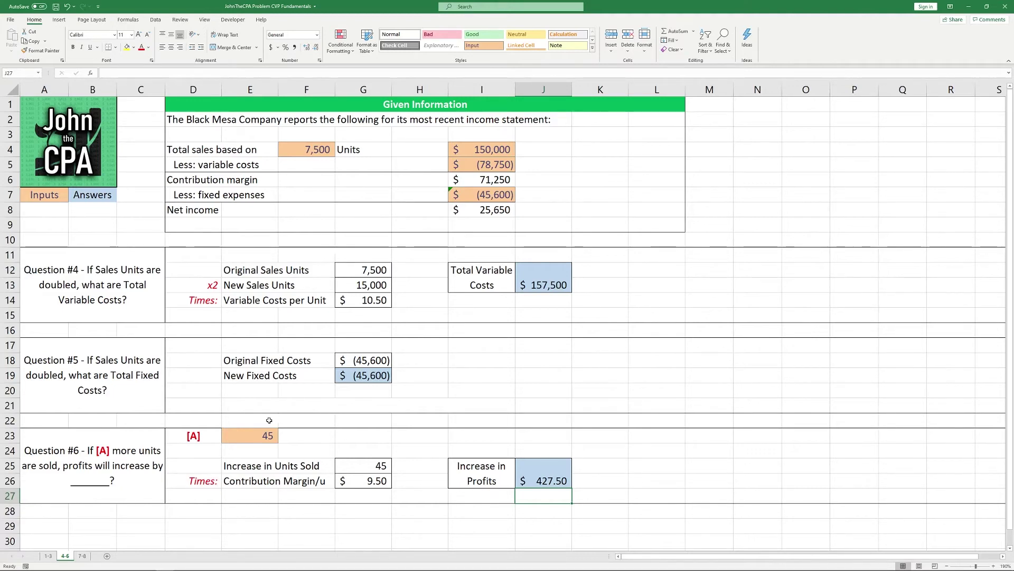
pyautogui.click(82, 555)
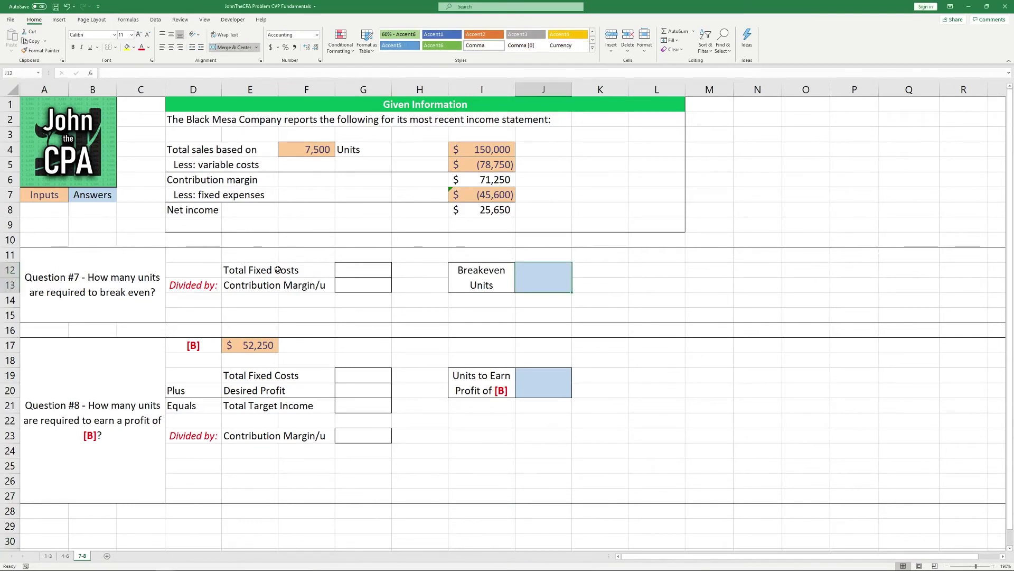
# Enter $45,600 total fixed costs and link the $9.50 contribution margin from sheet 1-3
pyautogui.click(256, 269)
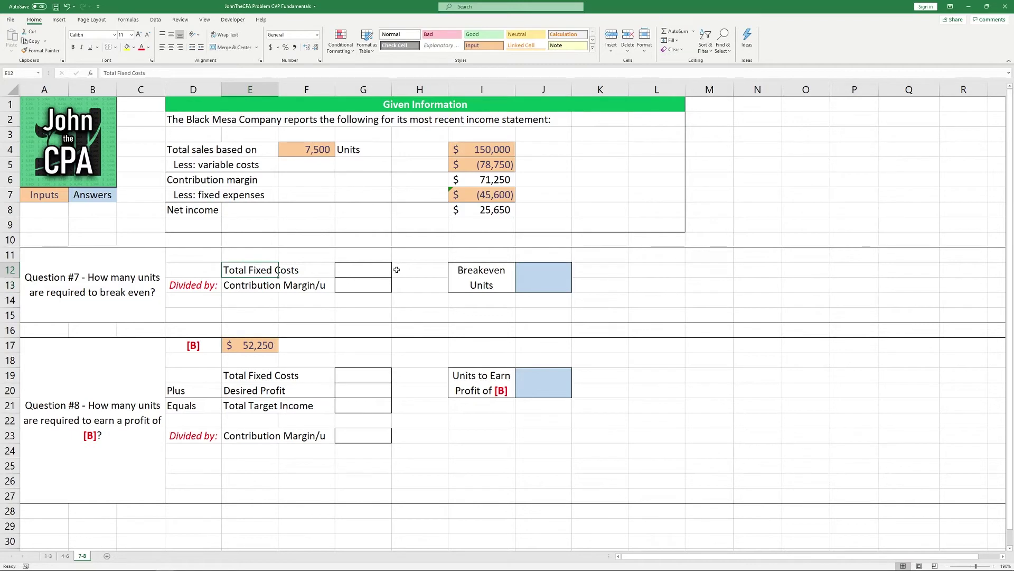
pyautogui.click(386, 269)
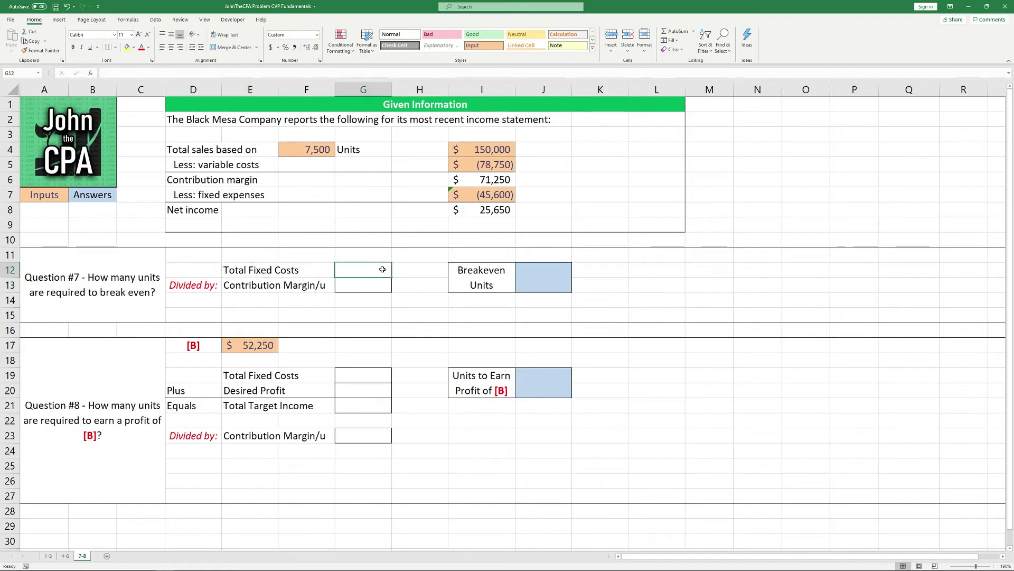
pyautogui.write('=-')
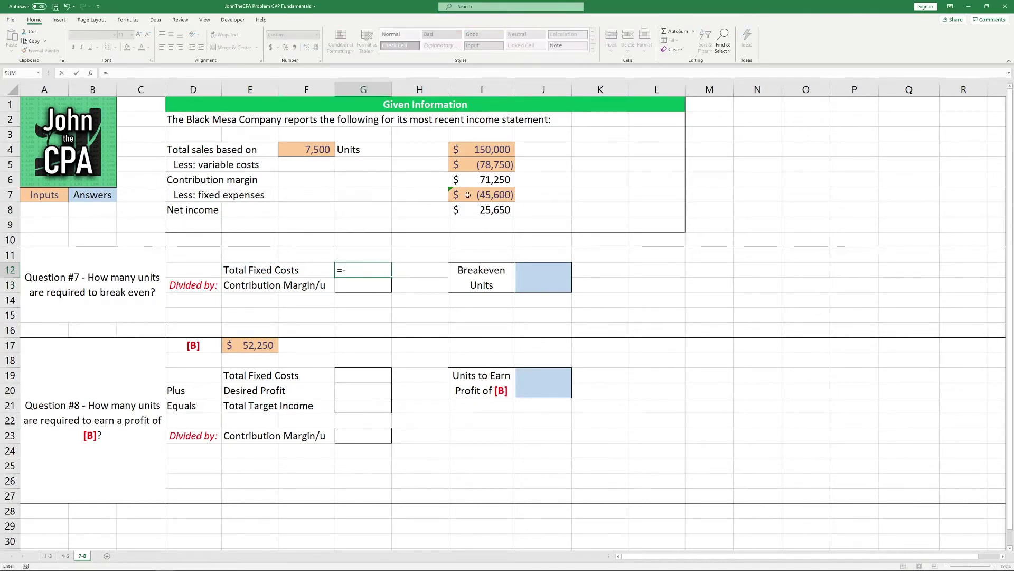
pyautogui.click(478, 195)
pyautogui.press('Return')
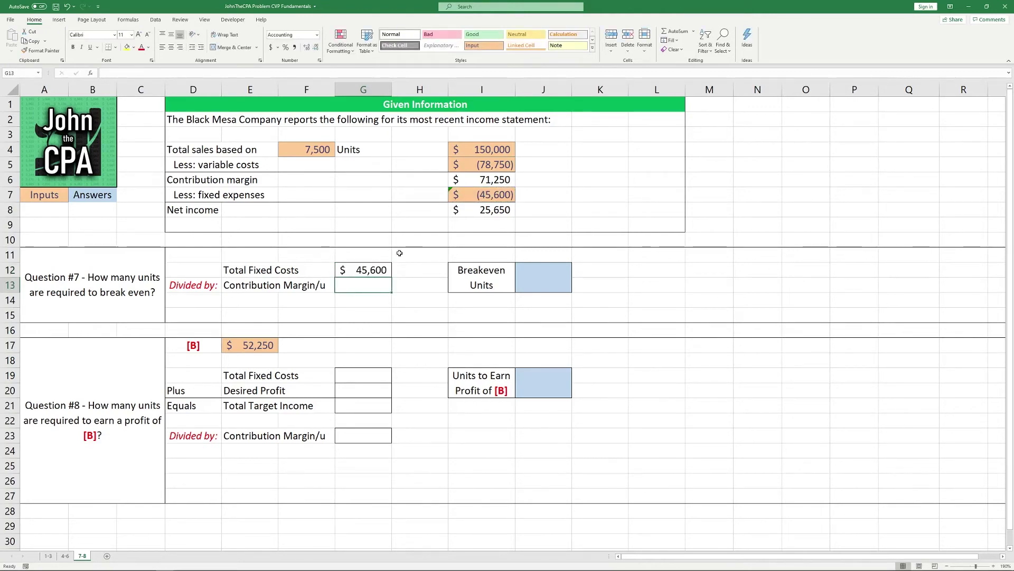
pyautogui.write('=')
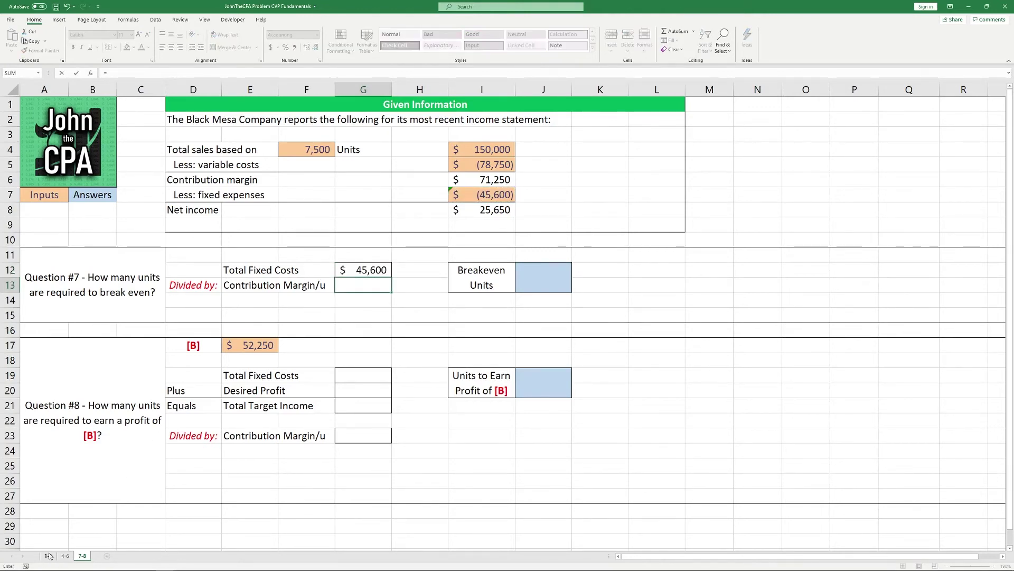
pyautogui.click(48, 555)
pyautogui.moveTo(544, 450); pyautogui.dragTo(545, 481)
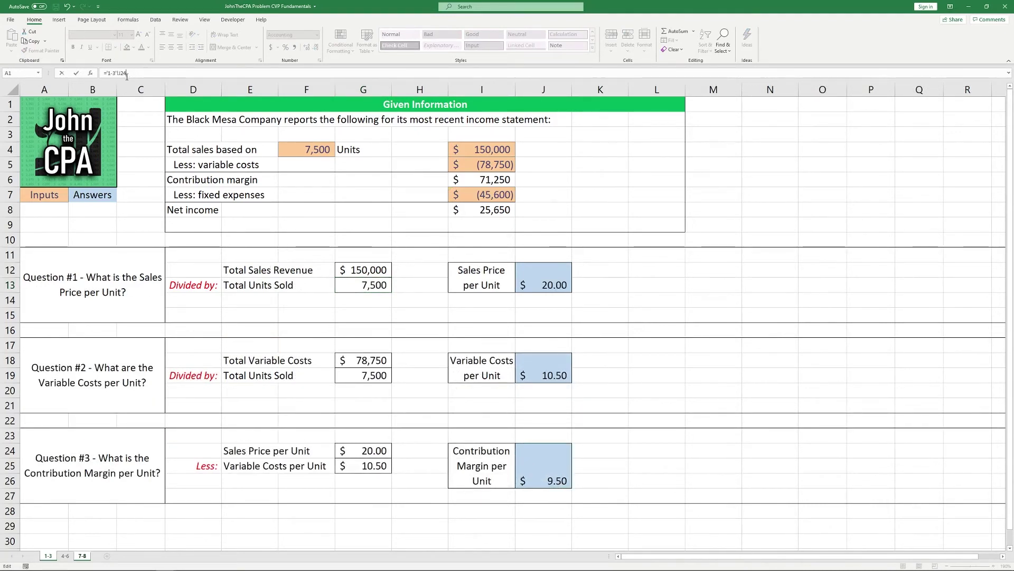
pyautogui.press('Return')
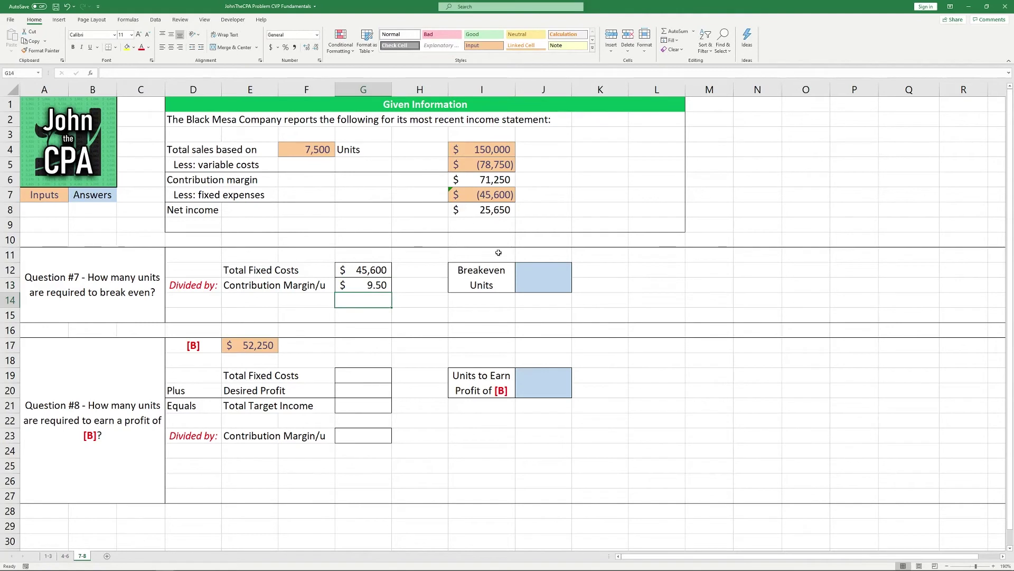
# Divide fixed costs by the margin to get 4,800.00 breakeven units
pyautogui.click(532, 273)
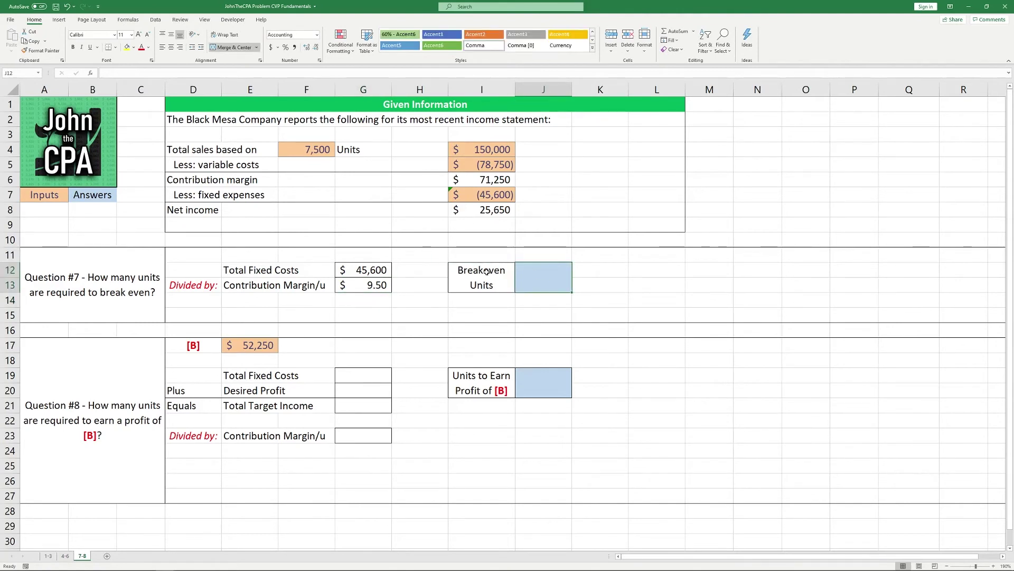
pyautogui.write('=')
pyautogui.click(373, 271)
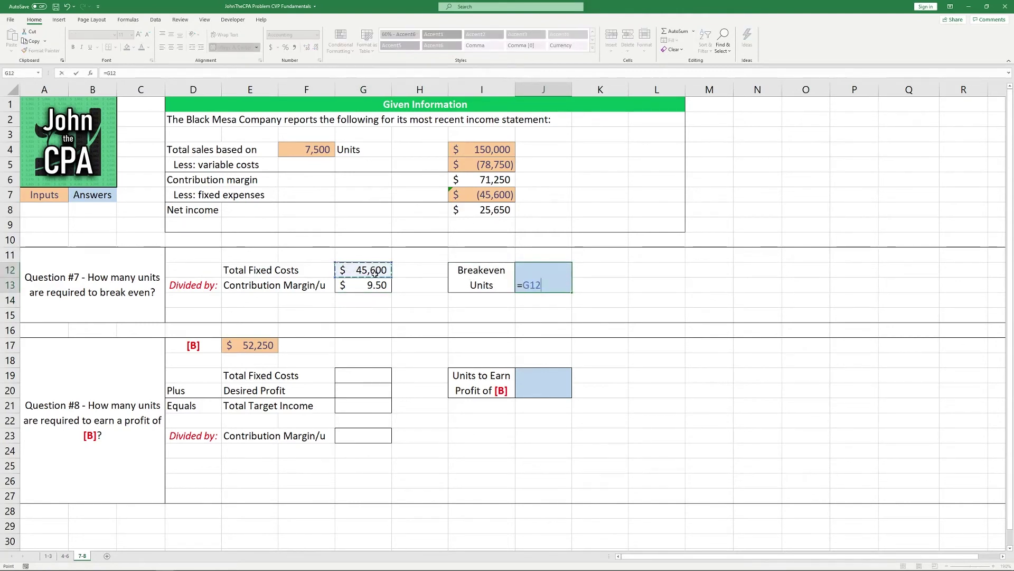
pyautogui.write('/')
pyautogui.click(382, 285)
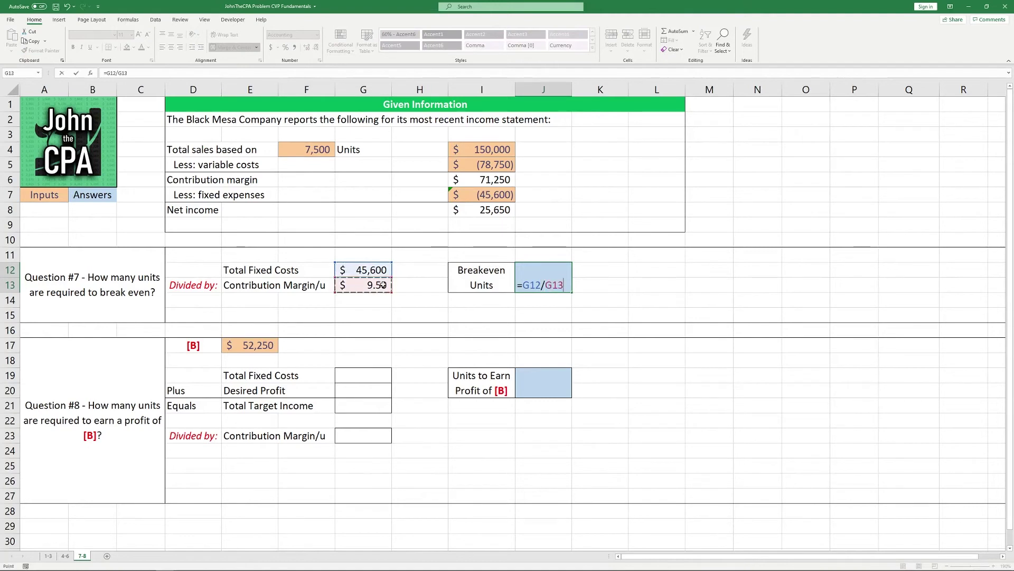
pyautogui.press('Return')
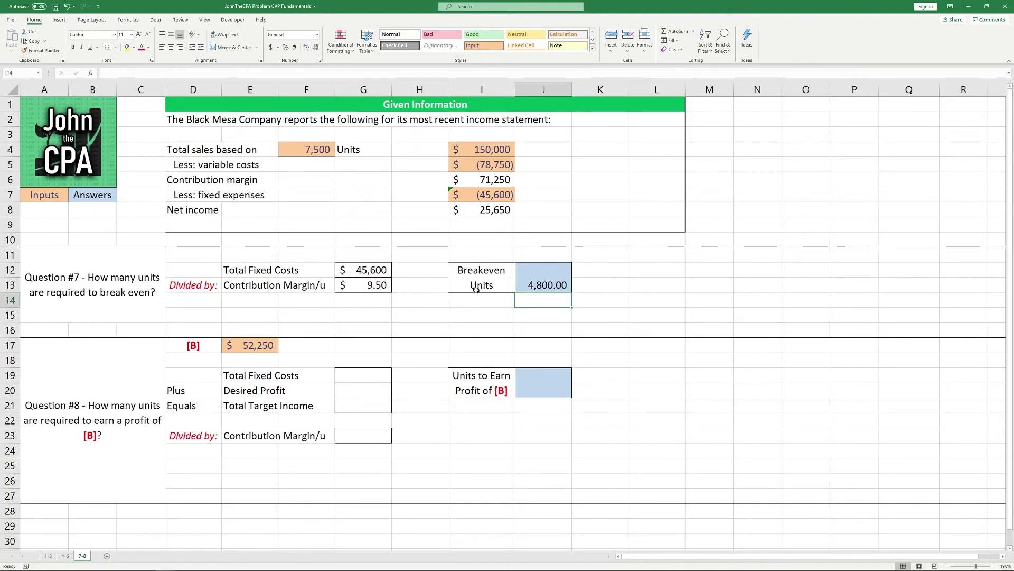
pyautogui.click(541, 285)
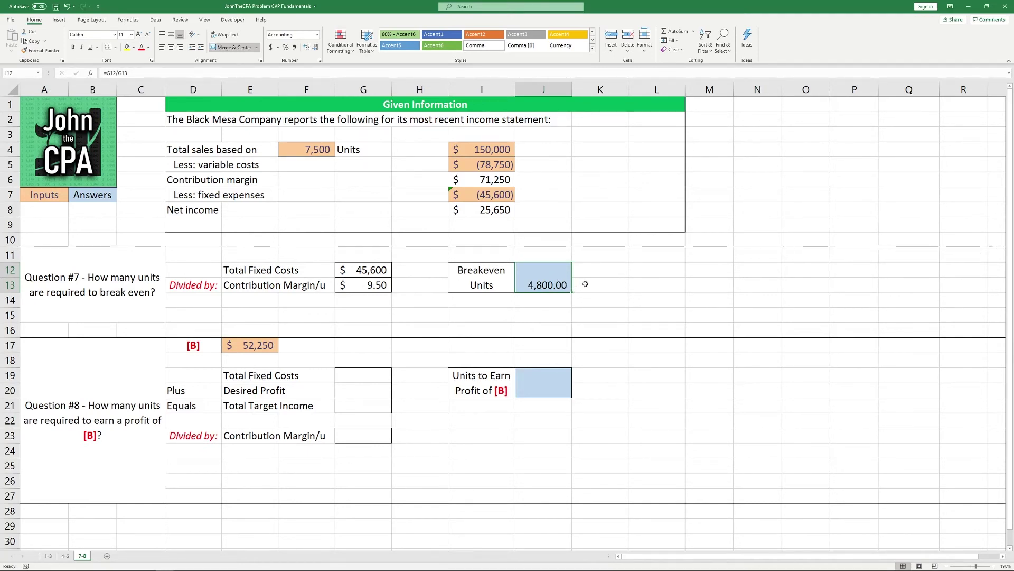
pyautogui.click(116, 359)
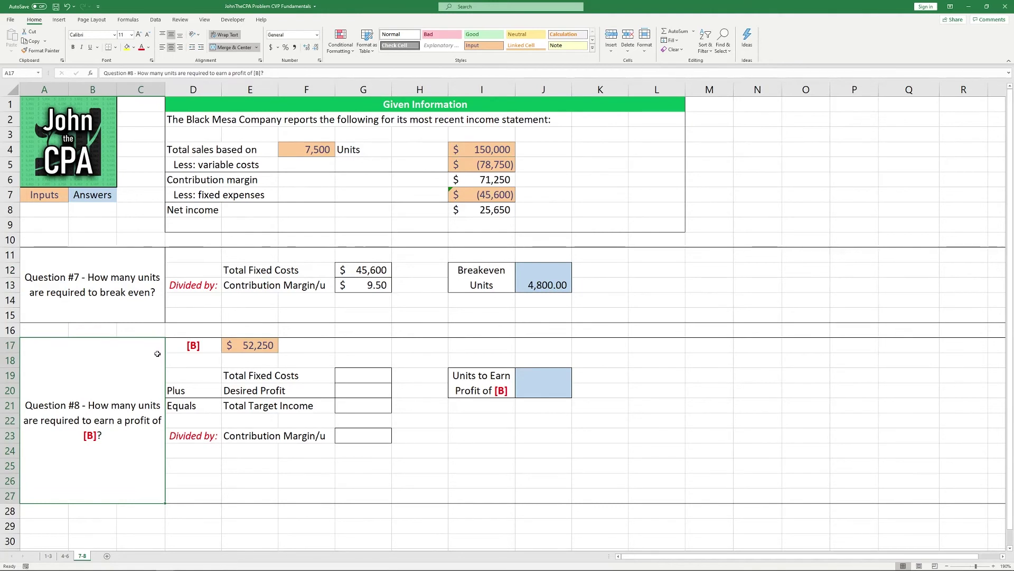
pyautogui.click(356, 362)
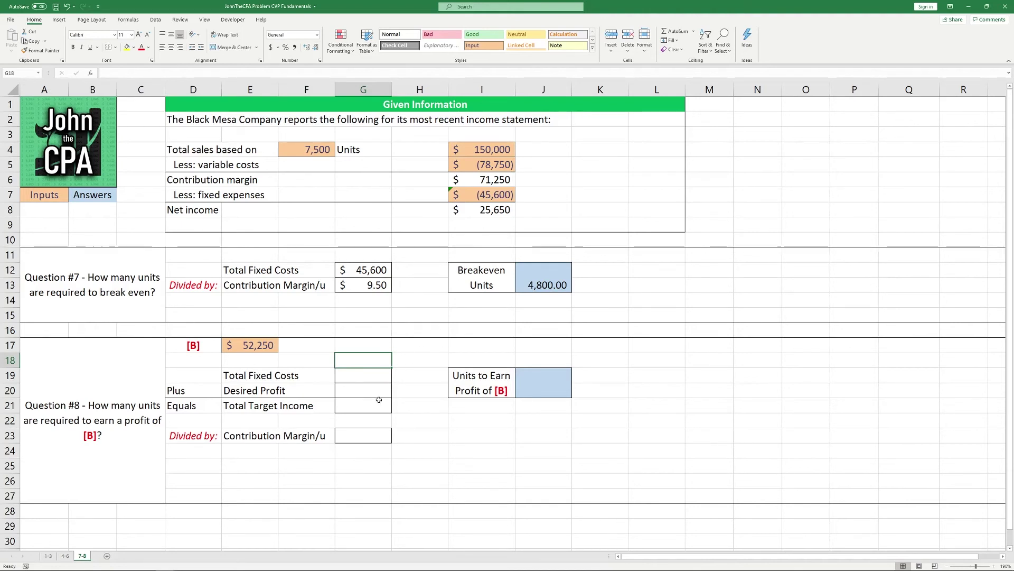
# Enter $45,600 total fixed costs and the $52,250 desired profit for Question #8
pyautogui.click(386, 378)
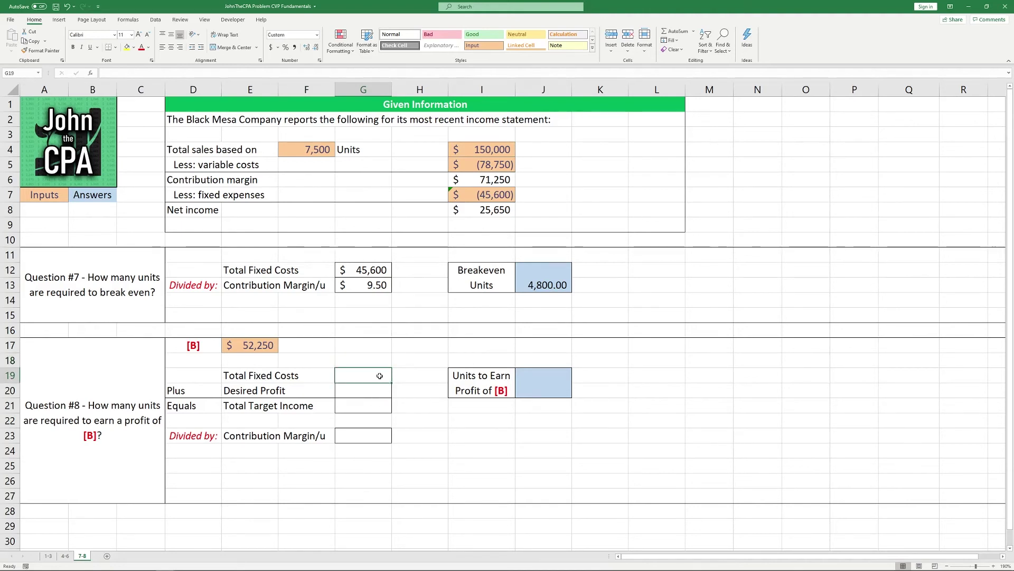
pyautogui.write('=-')
pyautogui.click(493, 195)
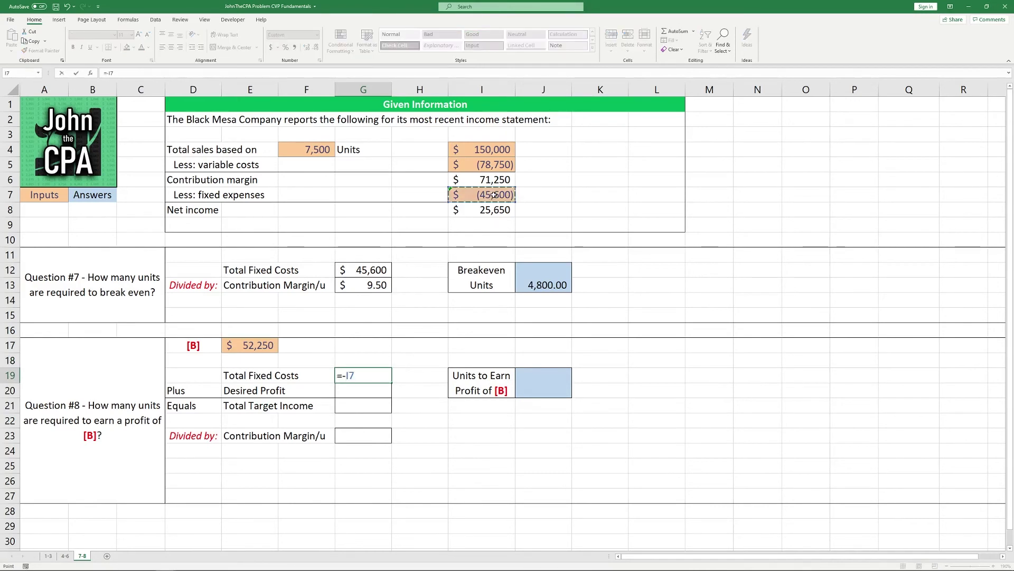
pyautogui.press('Return')
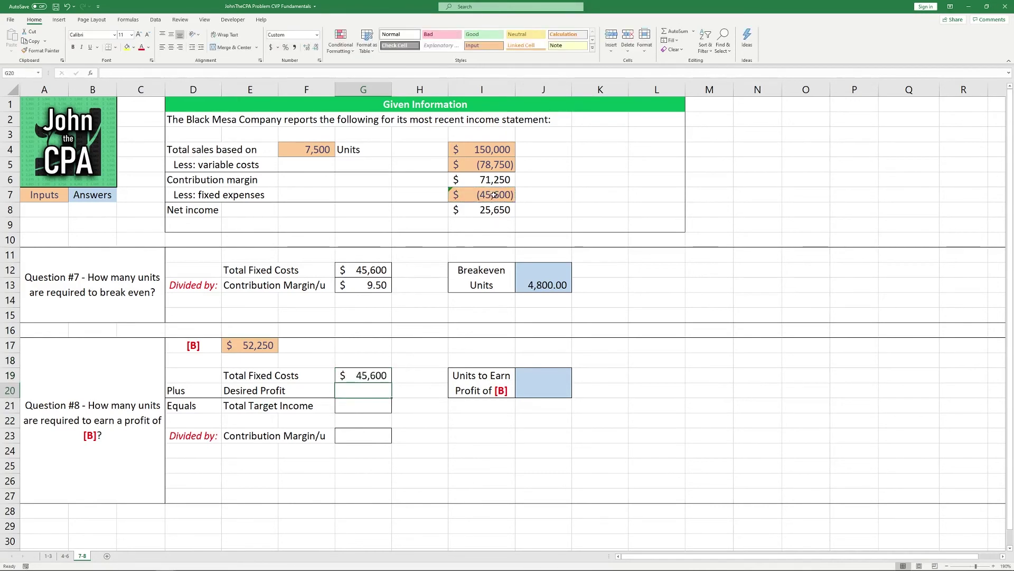
pyautogui.write('=')
pyautogui.click(274, 346)
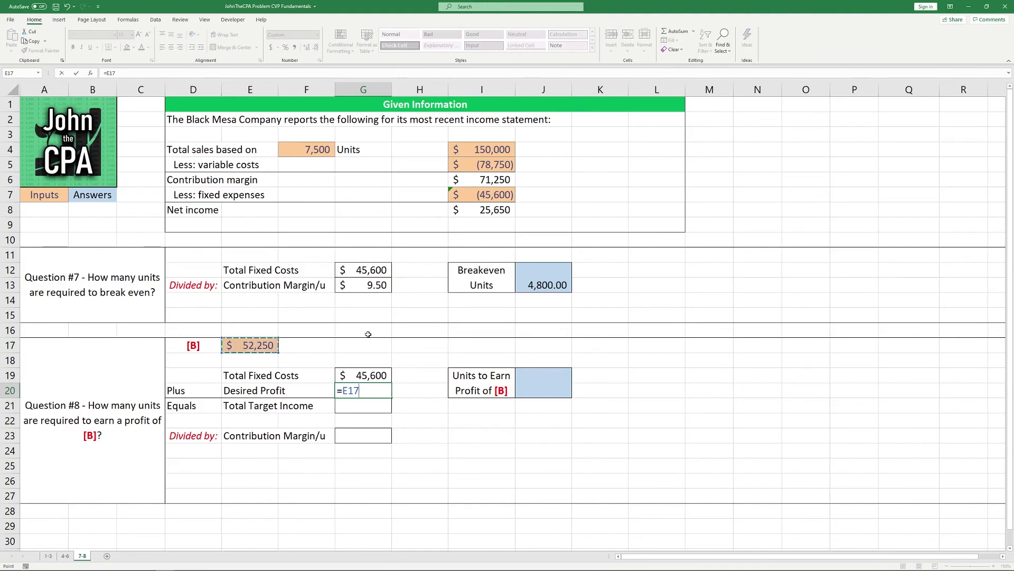
pyautogui.press('Return')
# Add fixed costs and desired profit for $97,850 total target income
pyautogui.write('=')
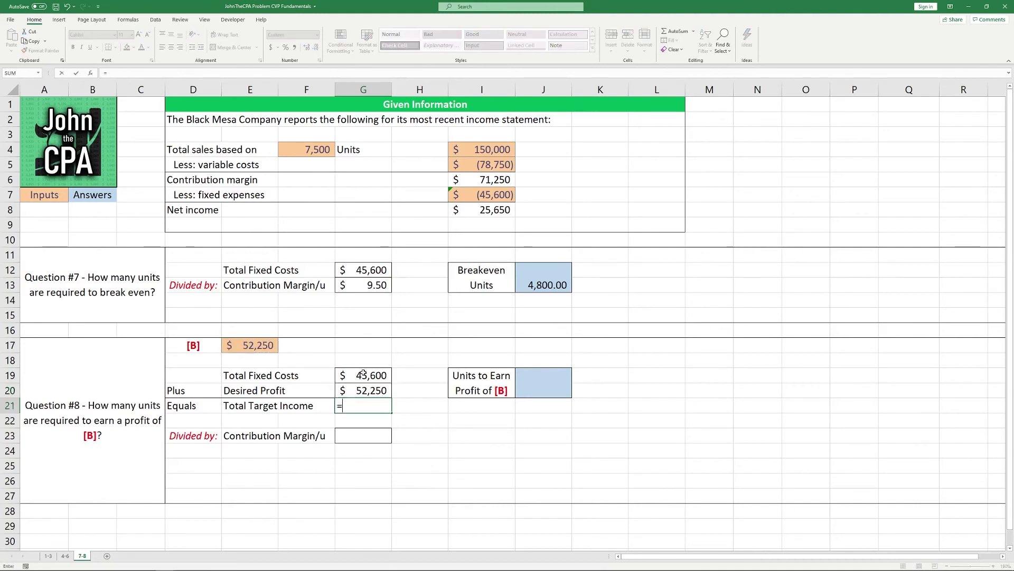
pyautogui.click(370, 376)
pyautogui.write('+')
pyautogui.click(386, 390)
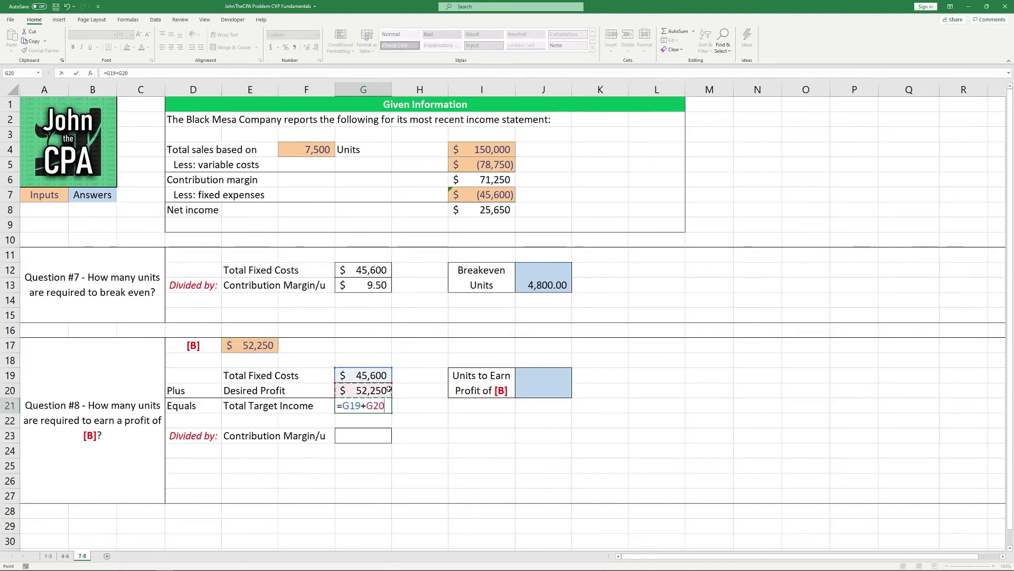
pyautogui.press('Return')
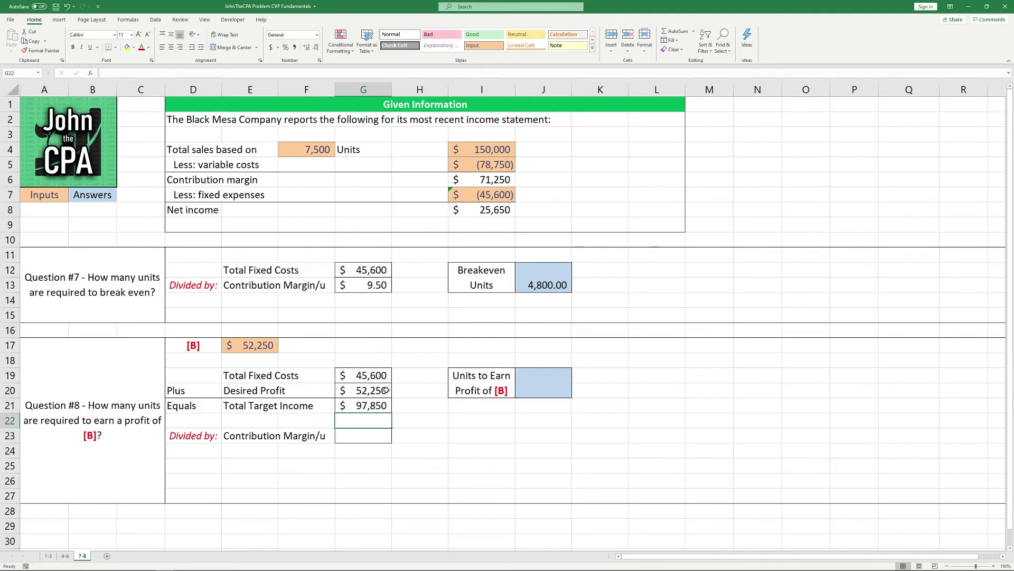
# Reuse the $9.50 margin and divide target income by it for 10,300 units
pyautogui.click(382, 440)
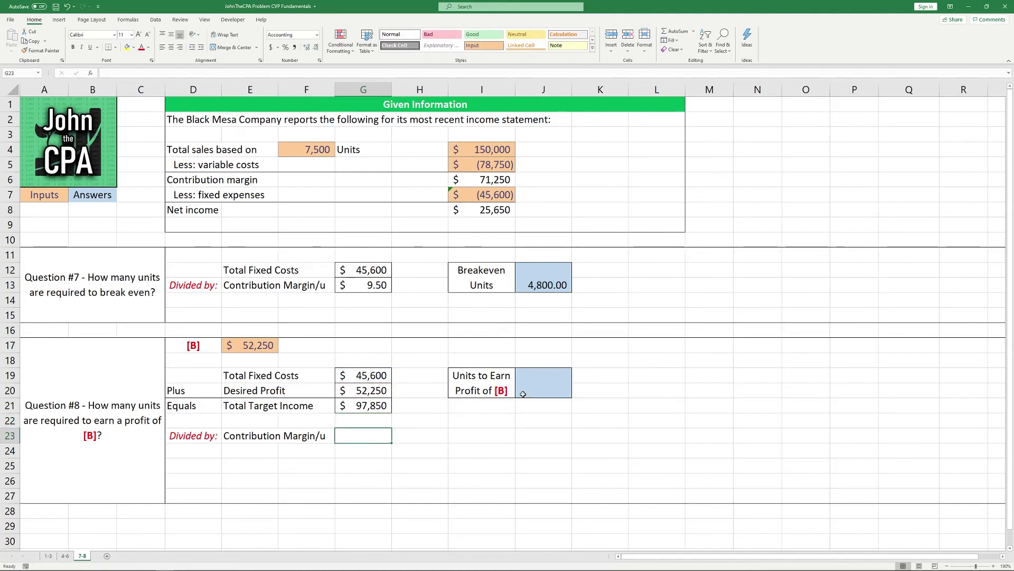
pyautogui.write('=')
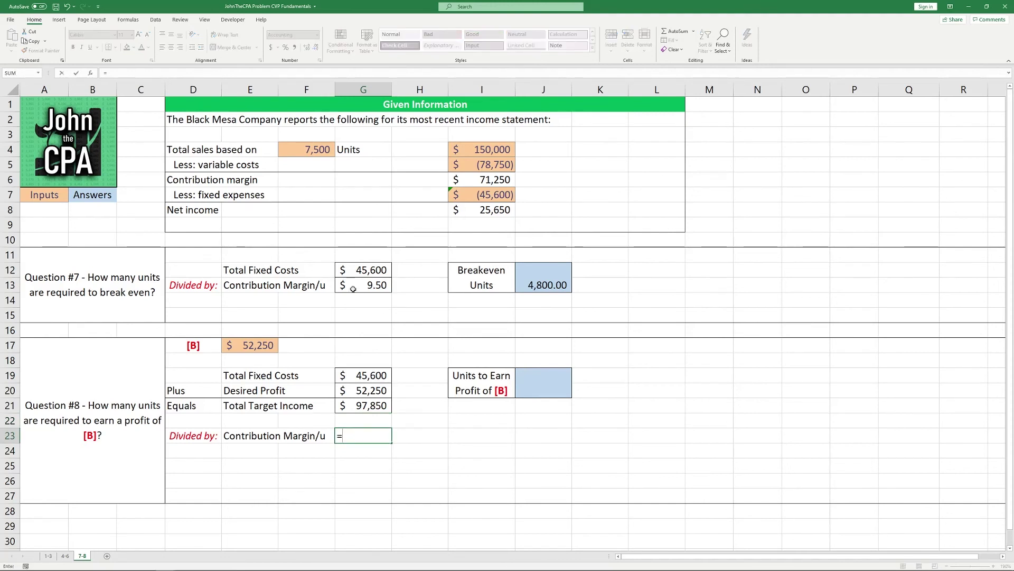
pyautogui.click(358, 287)
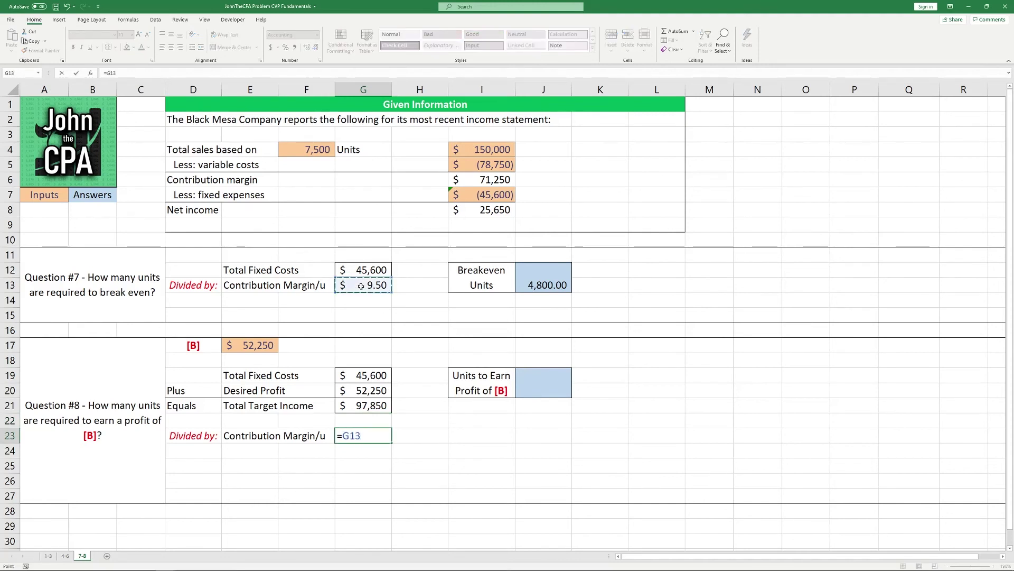
pyautogui.press('Return')
pyautogui.click(556, 382)
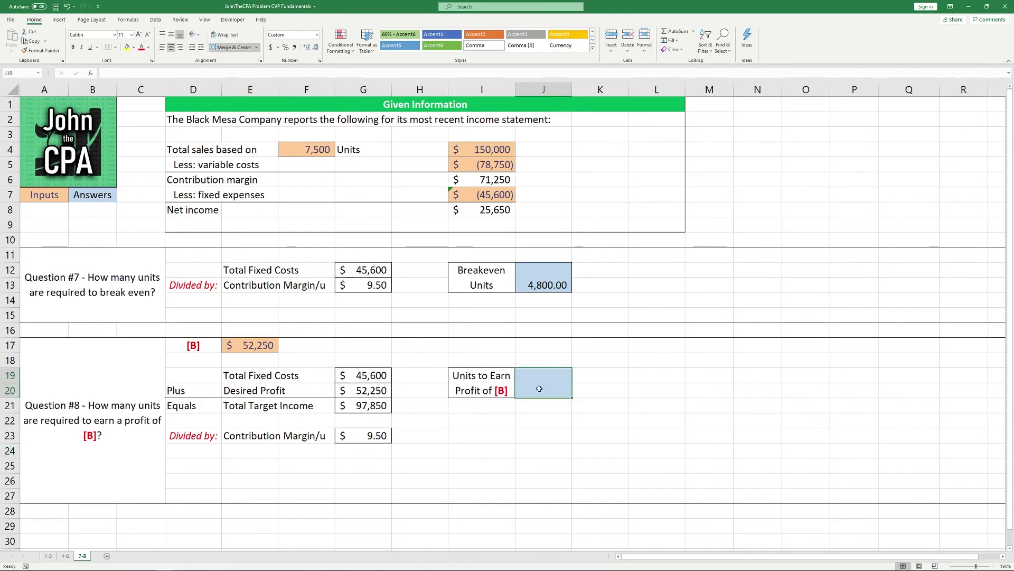
pyautogui.write('=')
pyautogui.click(378, 405)
pyautogui.write('/')
pyautogui.click(374, 433)
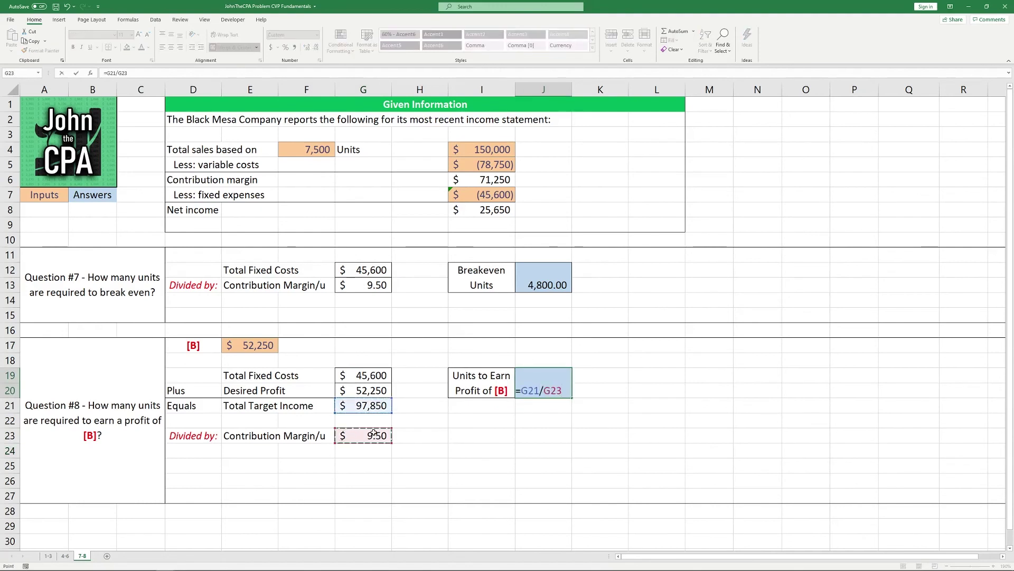
pyautogui.press('Return')
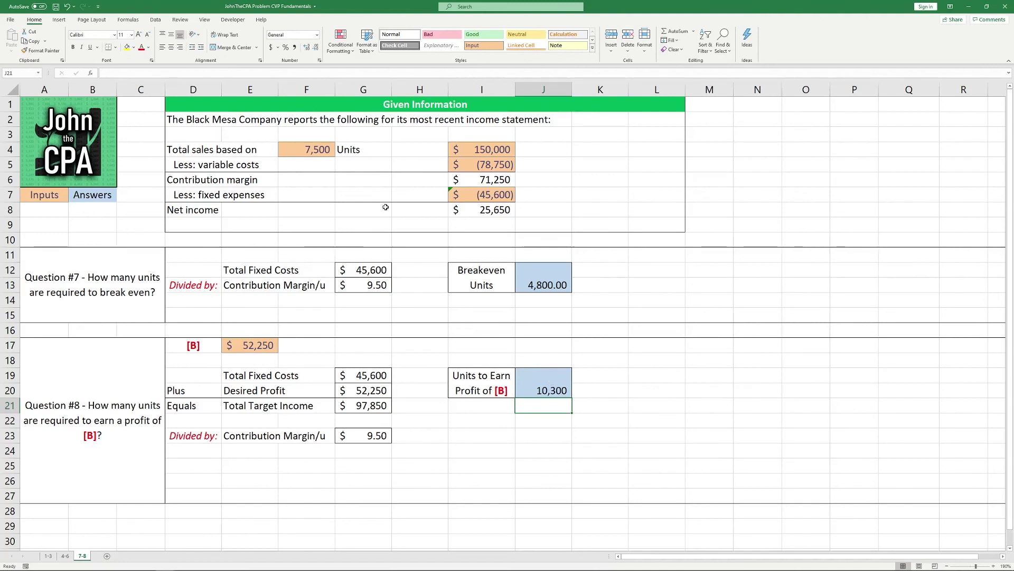
pyautogui.click(663, 178)
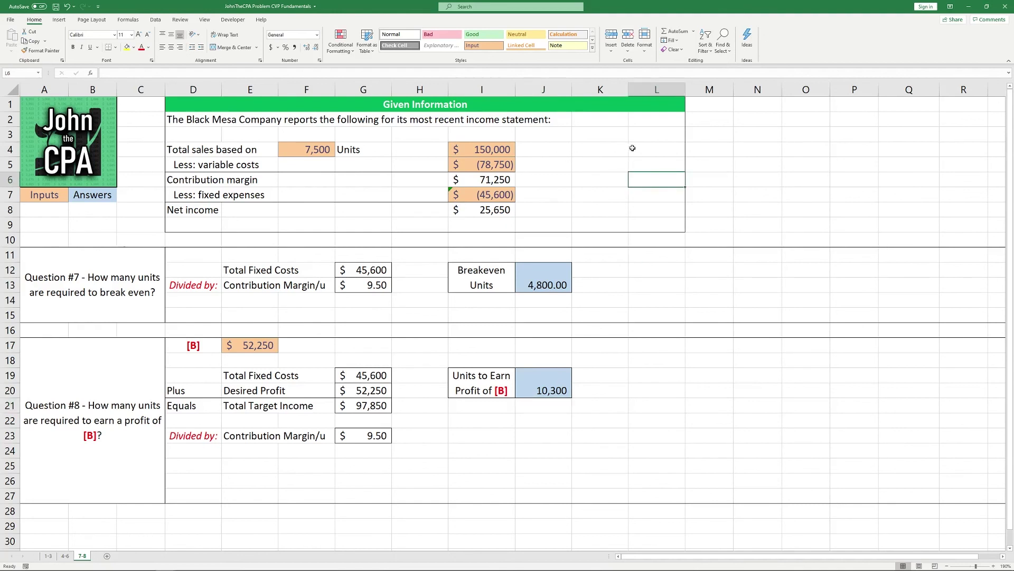
pyautogui.click(646, 135)
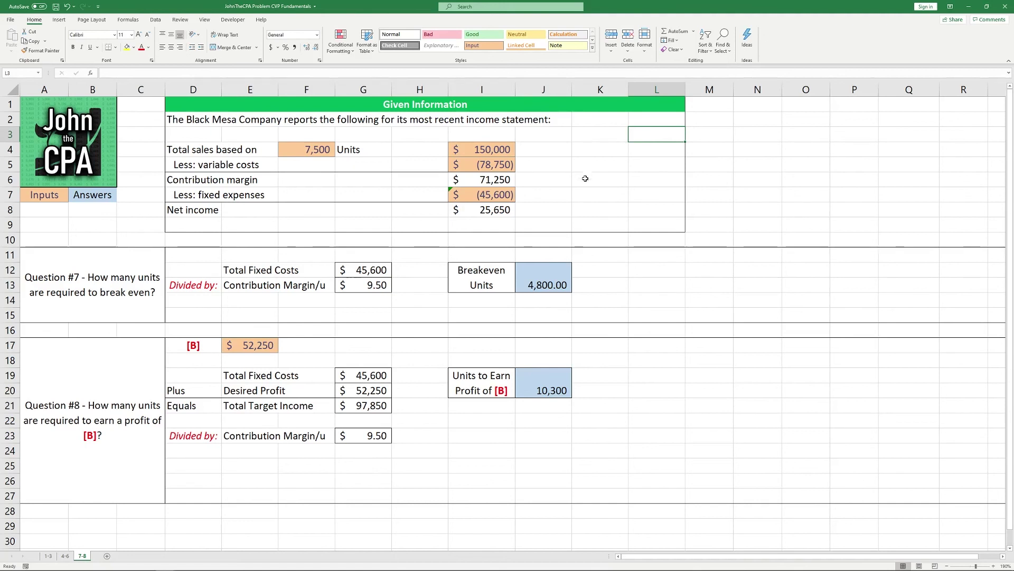
pyautogui.click(502, 272)
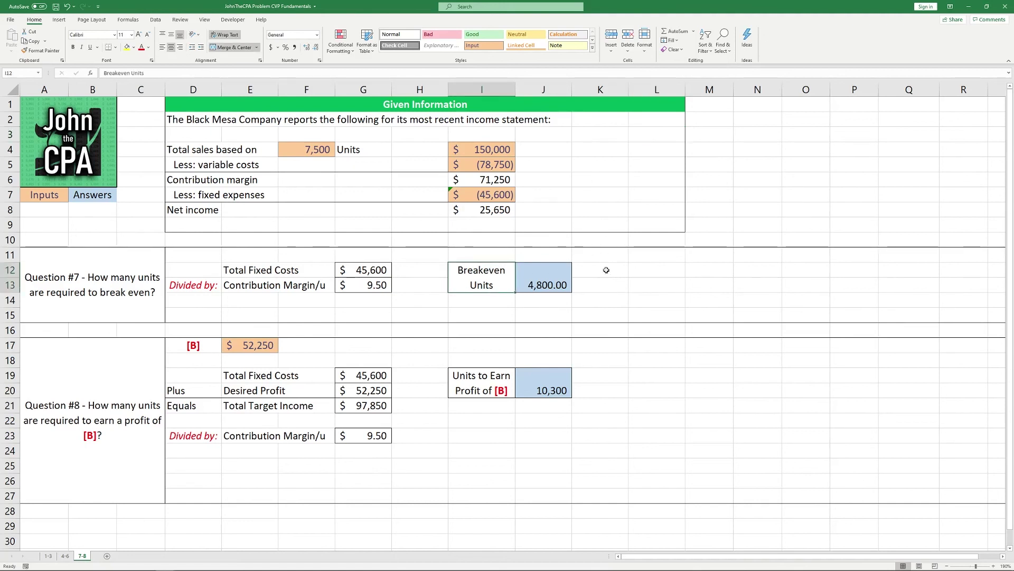